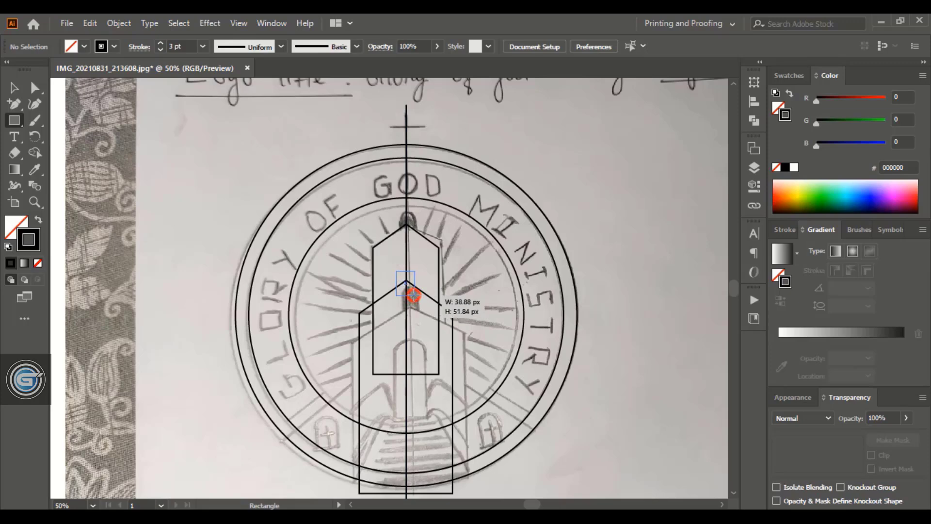
Step: Fully round the upper two corners of the small rectangle on the tower's centre line to form an arched window
key(ctrl+plus)
key(ctrl+plus)
key(ctrl+plus)
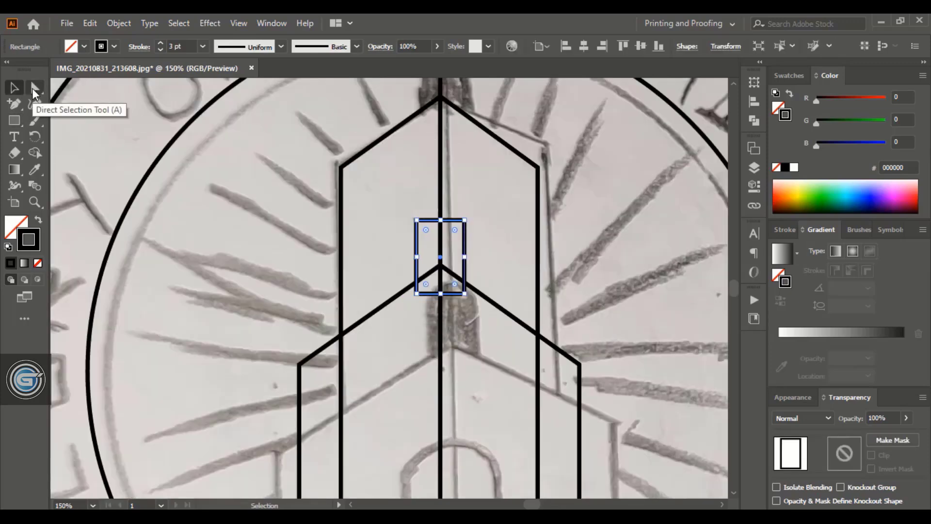
click(34, 89)
click(416, 221)
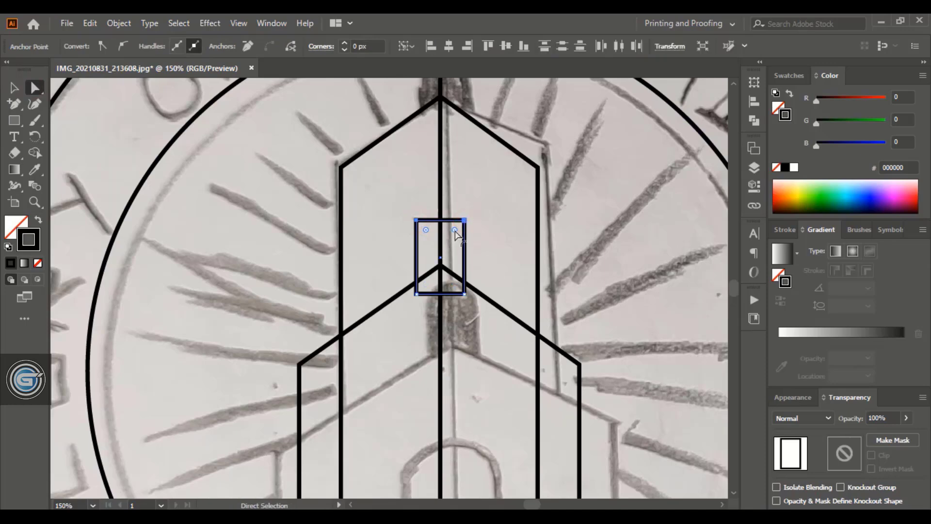
drag(455, 232, 444, 319)
scroll(444, 319, up, 5)
key(v)
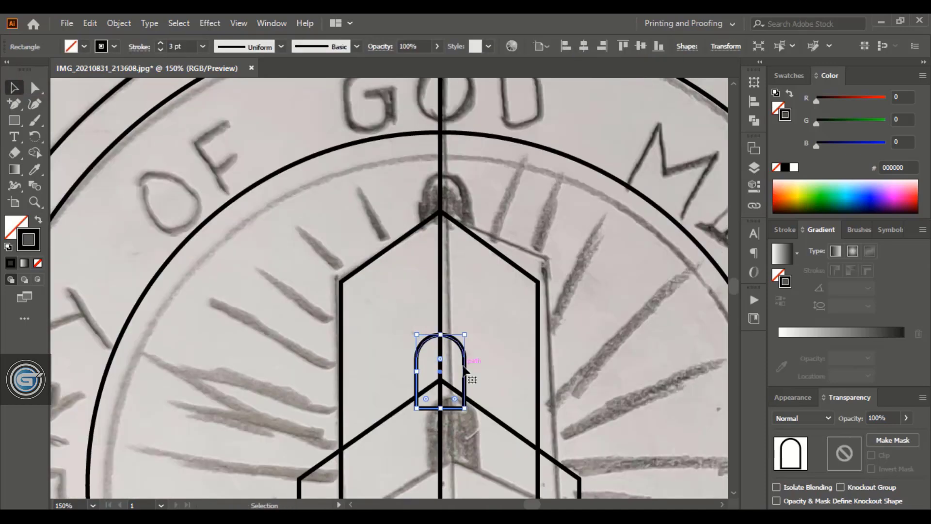
Step: Remove the arched window's outline and fill it with solid black
click(38, 263)
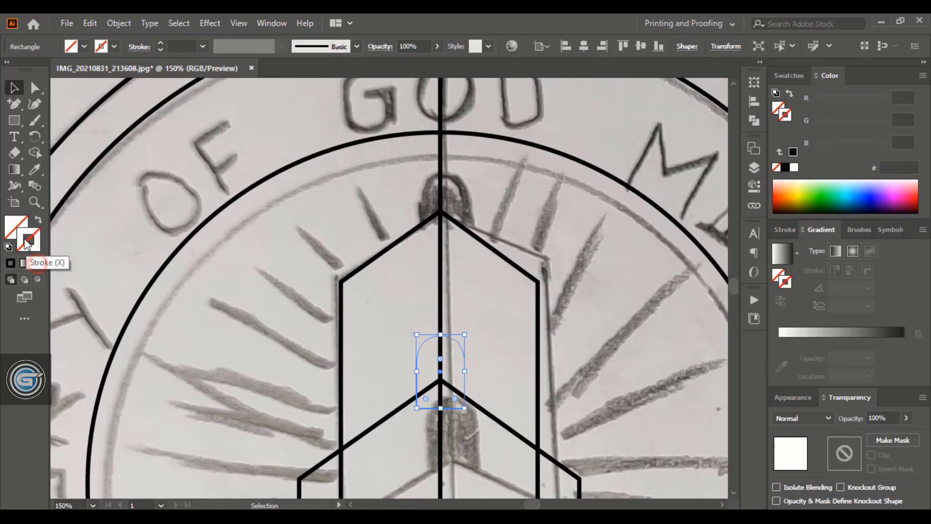
key(x)
click(10, 263)
click(591, 342)
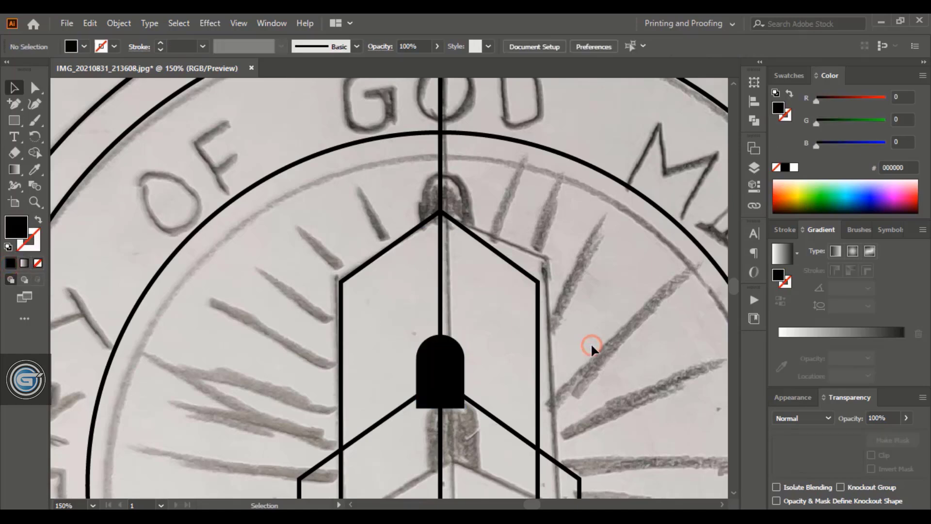
Step: Apply Unite to the black arch, then make it slightly narrower and shift it up a little over the lower roof's peak
click(443, 372)
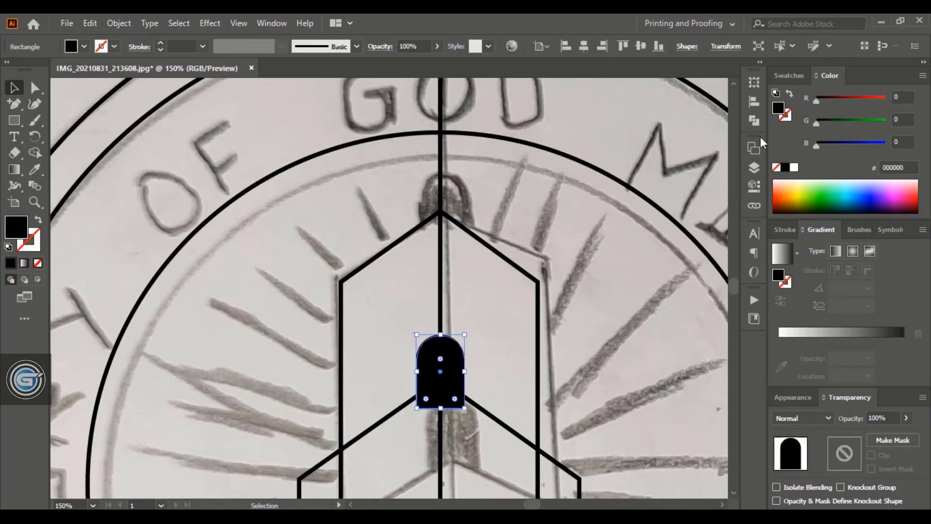
click(755, 121)
click(596, 113)
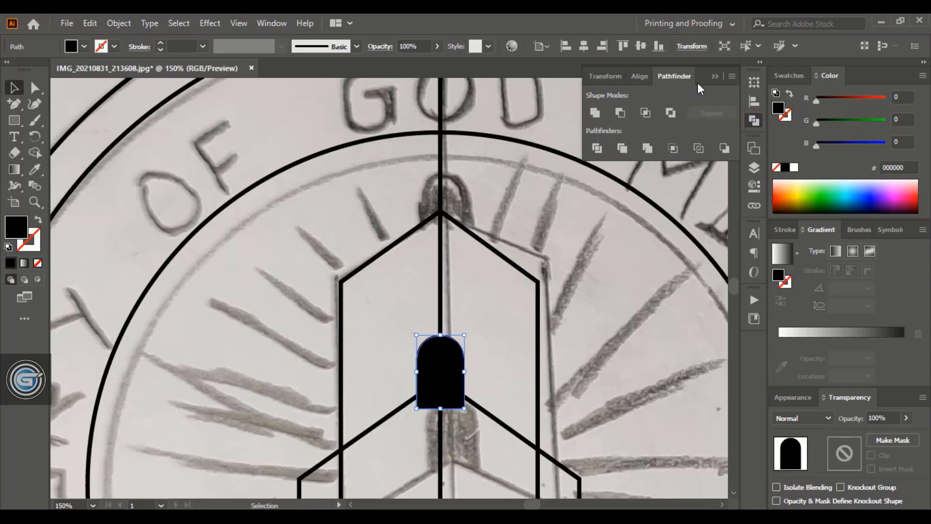
mouse_move(465, 373)
mouse_down()
mouse_move(445, 381)
mouse_move(451, 362)
mouse_up()
click(503, 328)
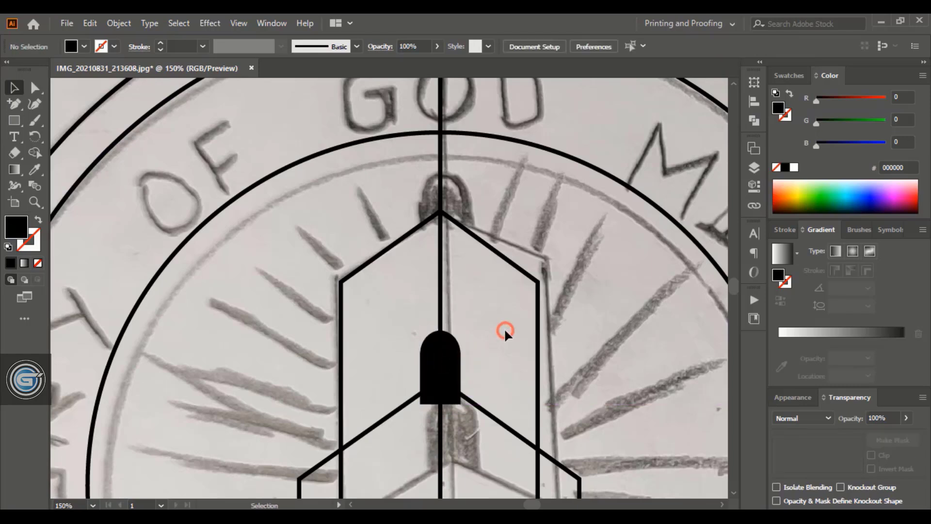
Step: Duplicate the black arch straight up onto the upper roof's peak and scale the copy down proportionally to match the sketch
drag(451, 375, 468, 197)
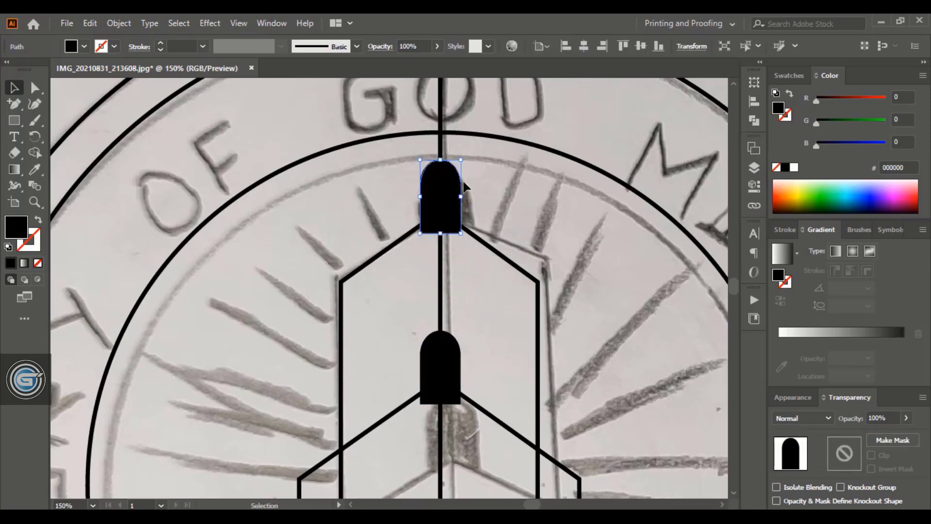
drag(443, 162, 443, 172)
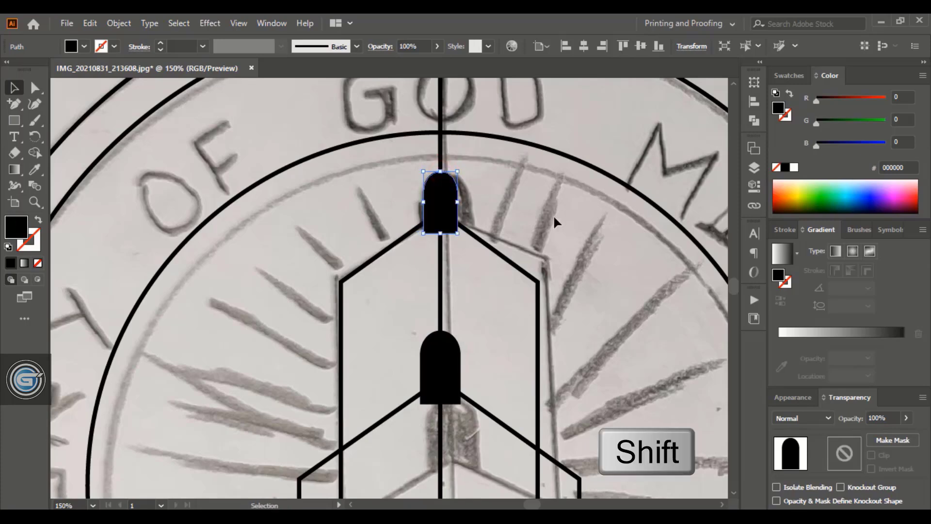
click(537, 207)
Step: Set the stroke weight of the larger, lower house outline to 14 pt
key(ctrl+minus)
key(ctrl+minus)
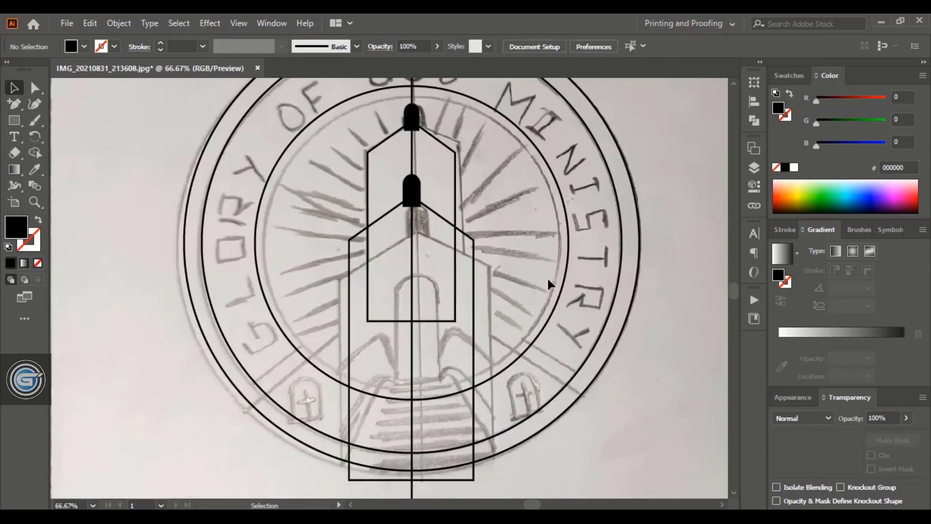
click(470, 311)
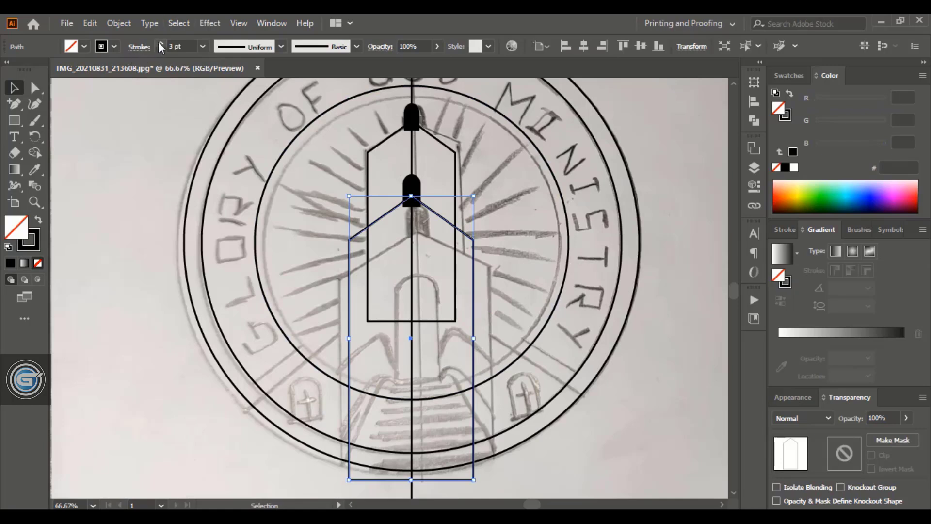
click(30, 241)
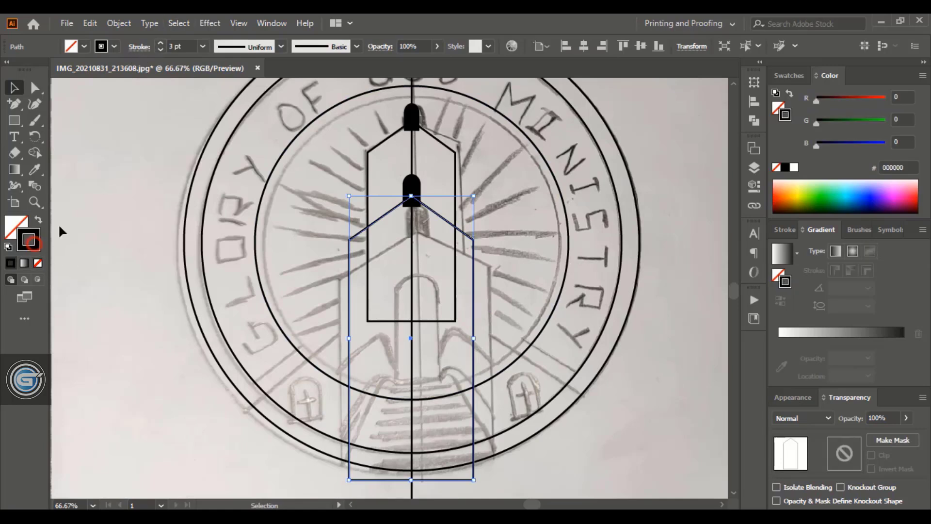
click(159, 41)
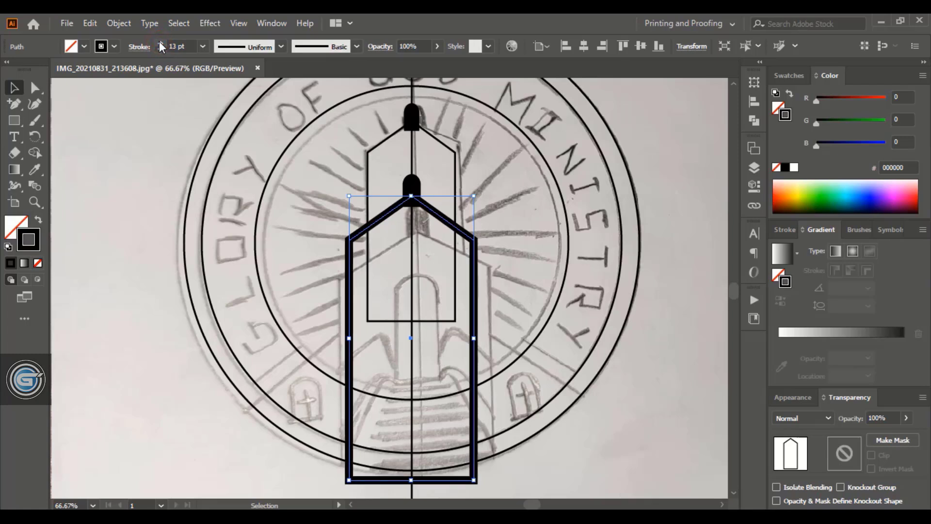
click(160, 42)
click(98, 260)
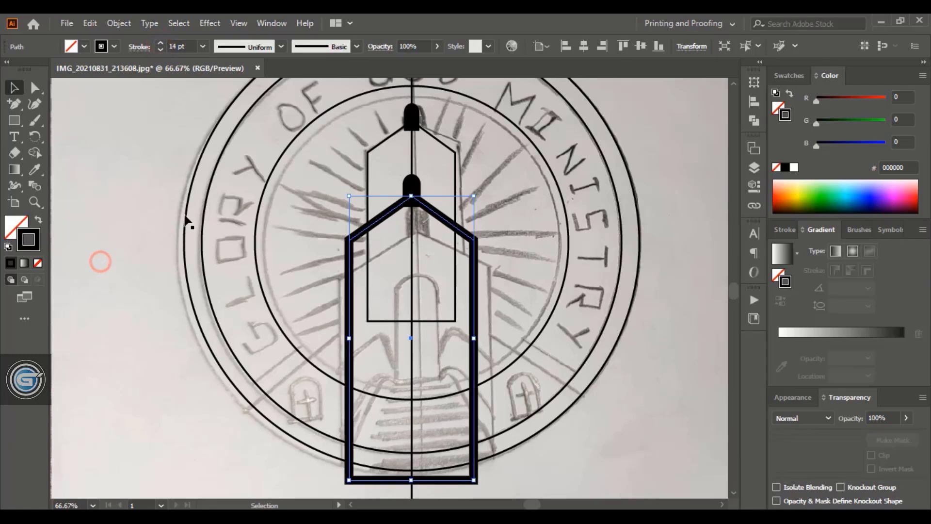
Step: Set the stroke weight of the smaller, upper tower outline to 13 pt
click(369, 183)
click(161, 41)
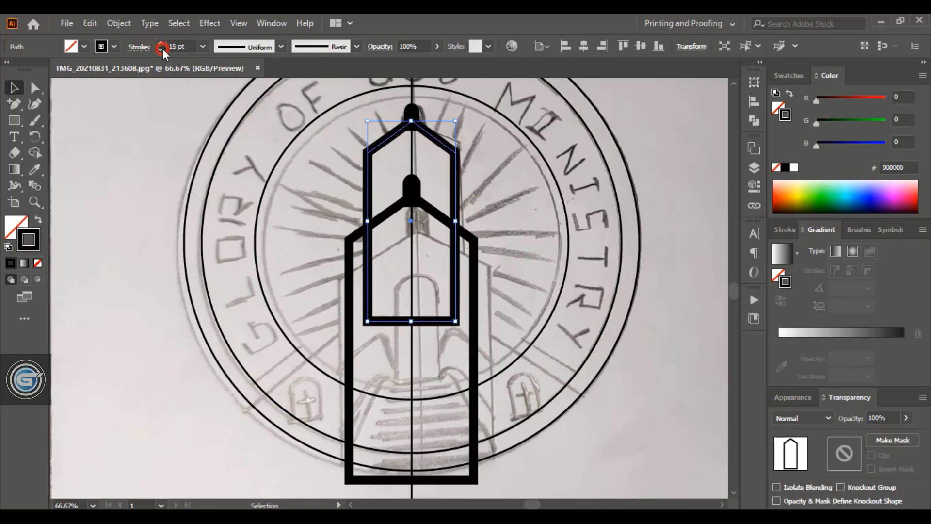
click(161, 50)
click(161, 50)
click(148, 220)
Step: Copy the innermost circle in place, enlarge the copy from its centre to run through the sketched lettering, and give it an orange B04000 stroke
scroll(543, 177, up, 1)
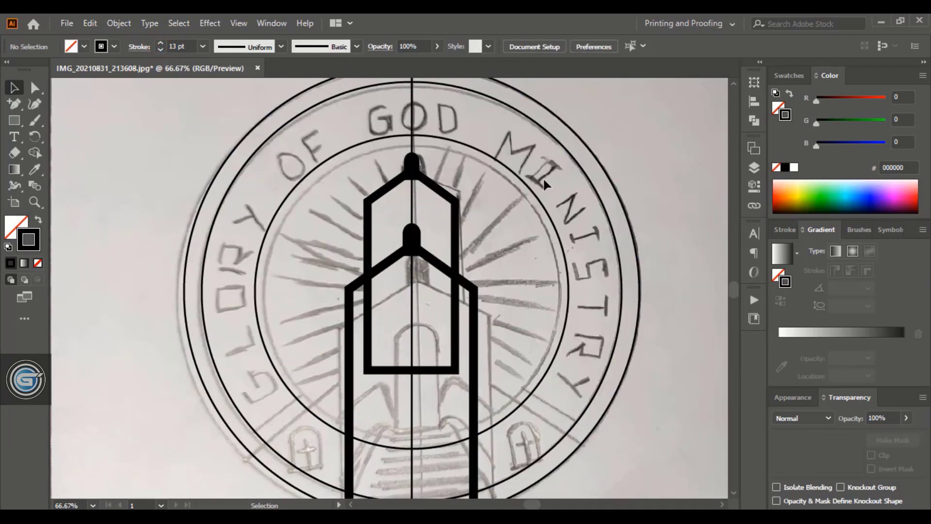
click(538, 198)
key(a)
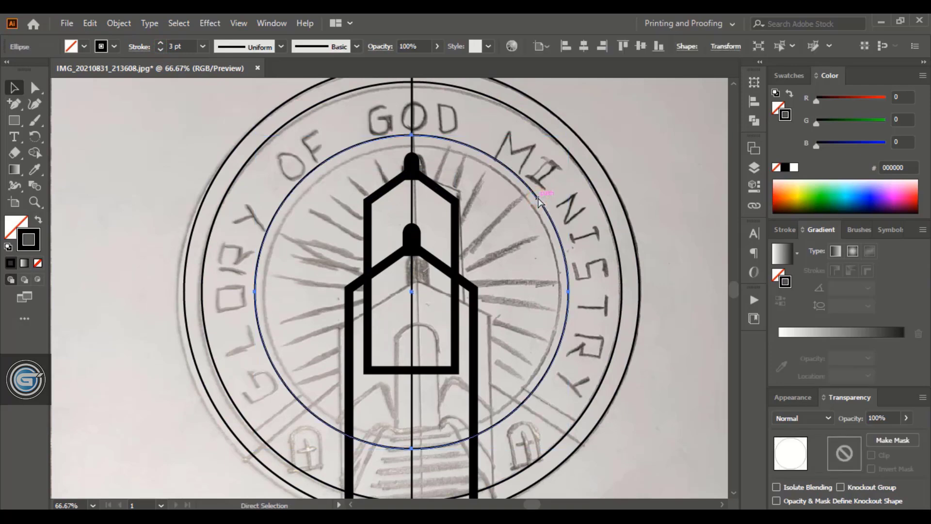
key(ctrl)
key(v)
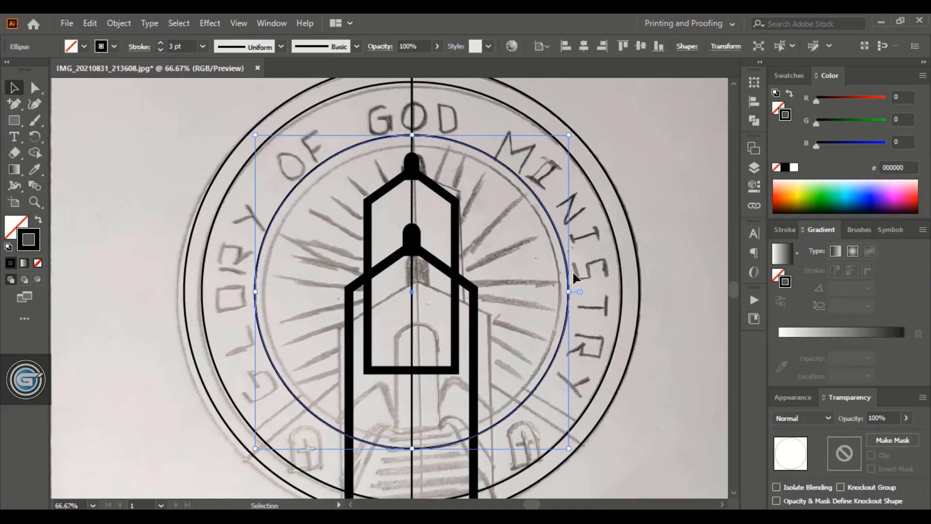
drag(570, 291, 593, 293)
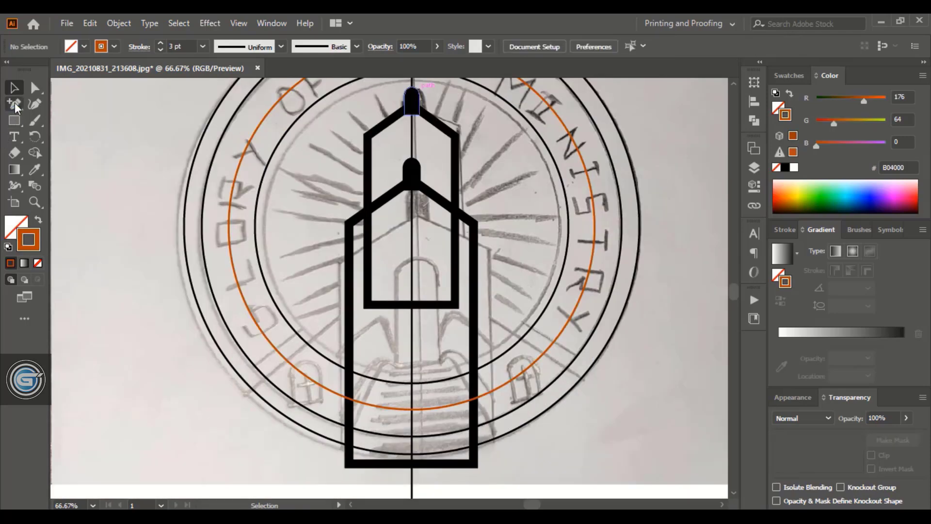
Step: Draw a straight diagonal line with the Pen tool from the house's left wall down past the outer circle
drag(16, 107, 72, 103)
click(357, 275)
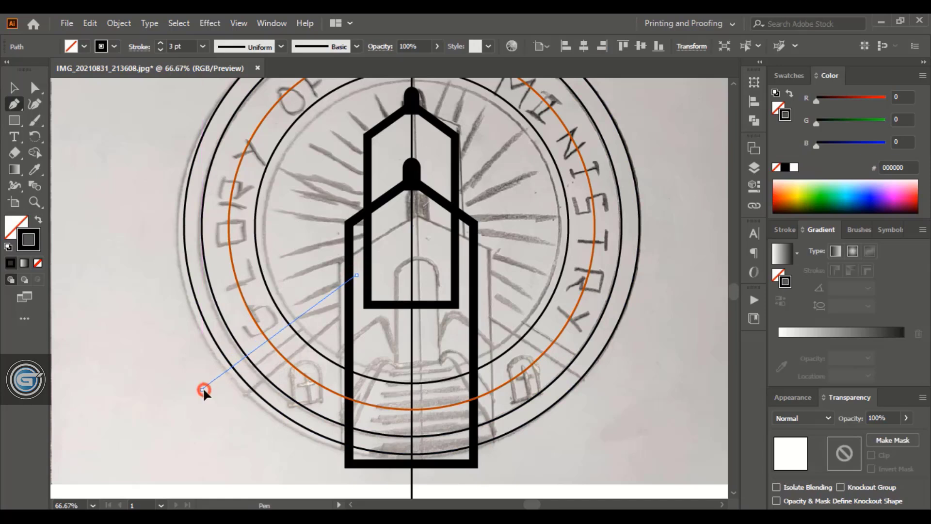
click(202, 388)
key(v)
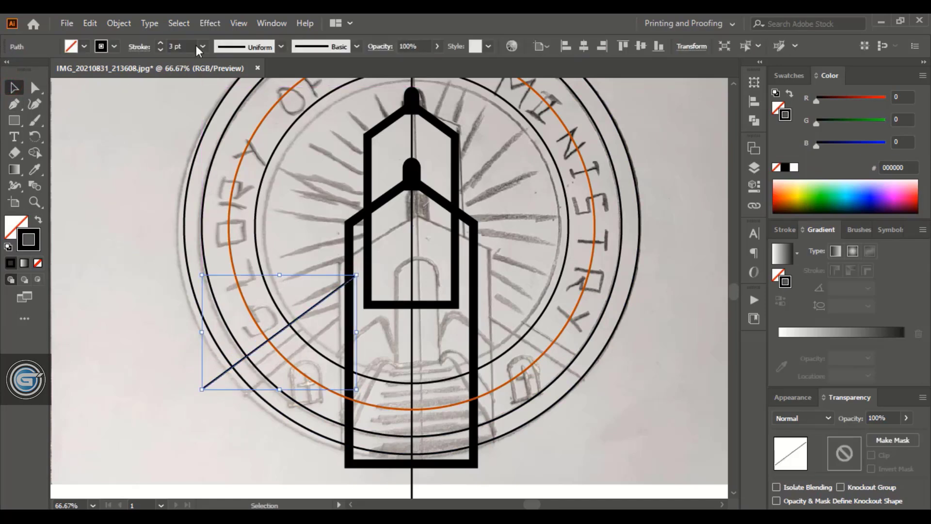
Step: Set the diagonal line's stroke weight to 14 pt and shift it slightly right into the house's wall
drag(191, 45, 153, 47)
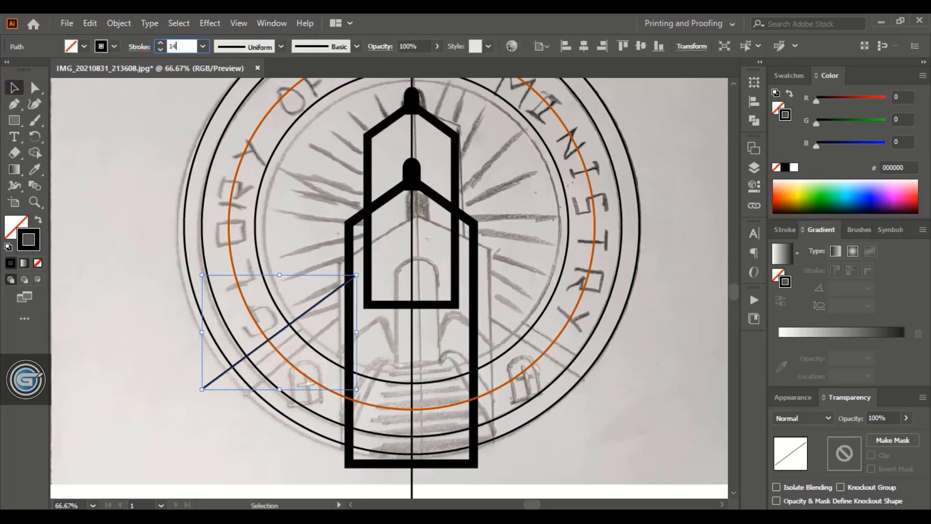
text(14)
key(Return)
click(320, 306)
drag(321, 301, 326, 301)
click(312, 312)
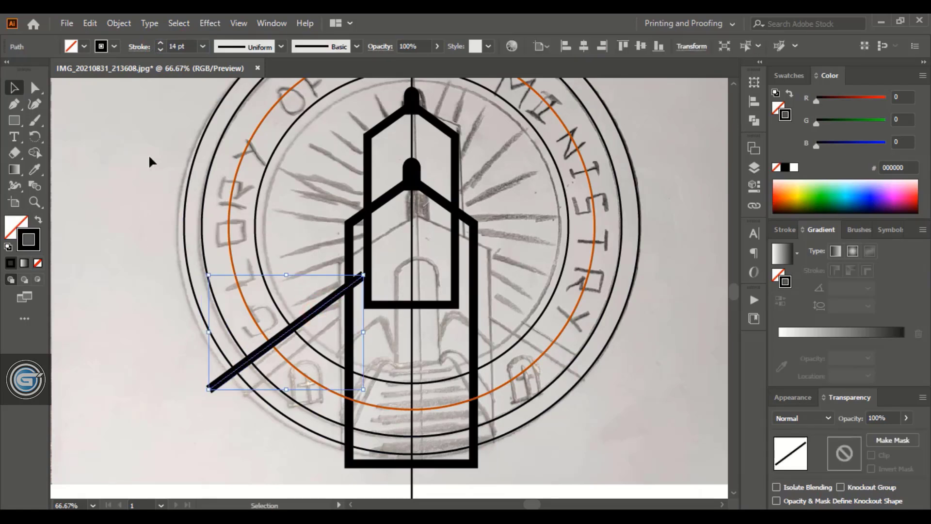
Step: Reflect a copy of the diagonal line across the vertical centre line to the other side of the house
drag(34, 136, 89, 170)
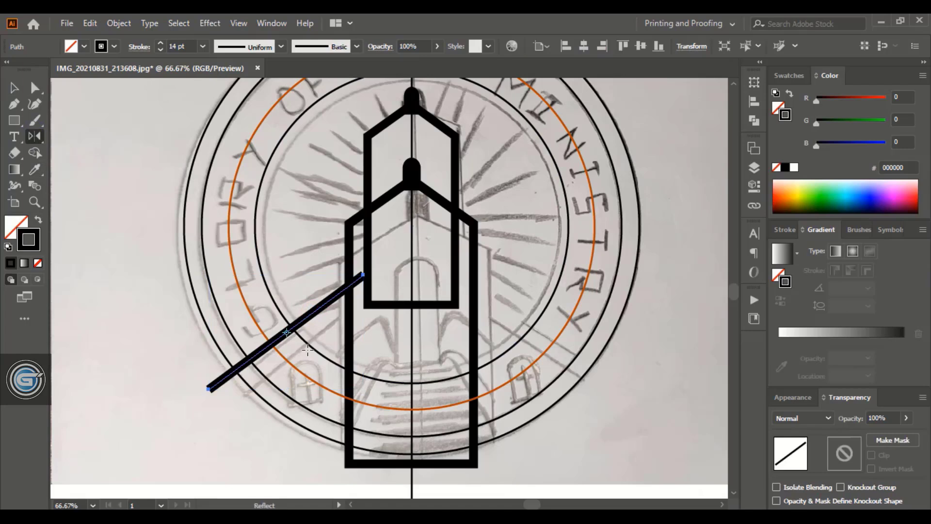
mouse_move(288, 334)
mouse_down()
mouse_move(412, 345)
mouse_move(413, 273)
mouse_move(412, 280)
mouse_up()
alt+click(411, 281)
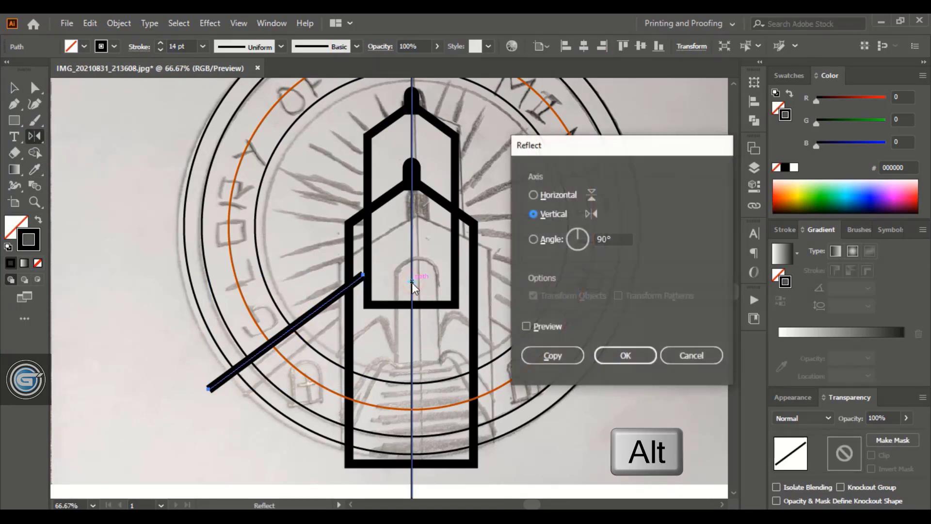
click(547, 355)
key(v)
Step: Duplicate the left diagonal line and place the copy parallel to it, slightly up and to the left
scroll(511, 356, up, 2)
click(310, 350)
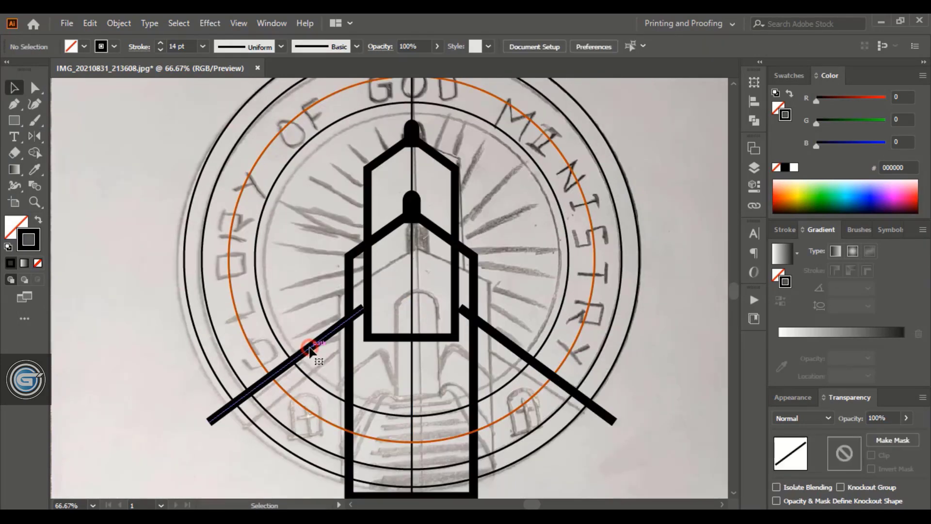
drag(310, 350, 297, 339)
click(136, 339)
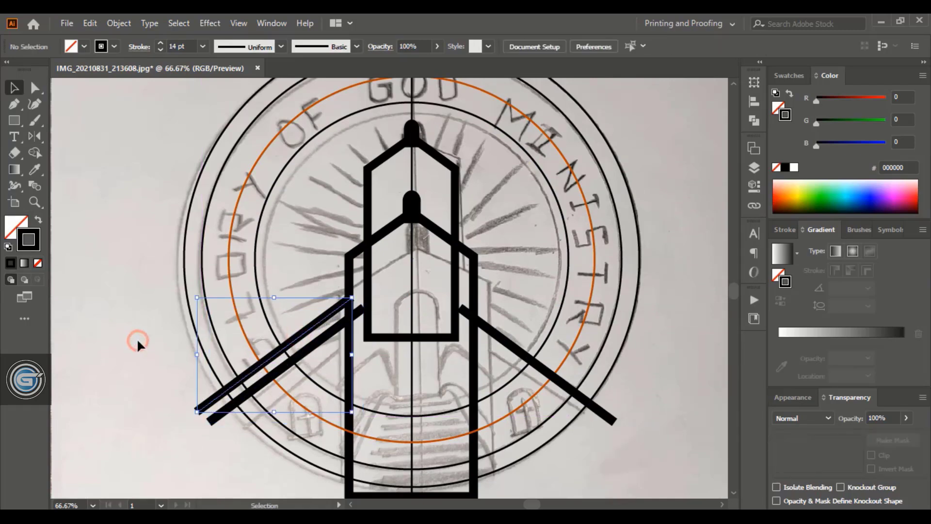
Step: Set the stroke weight of the two black circles bordering the lettering band to 8 pt
click(208, 325)
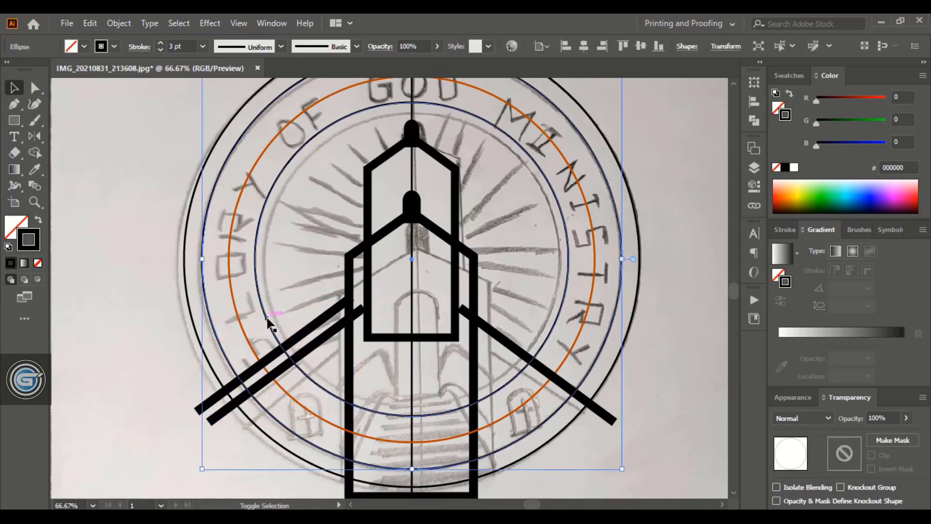
click(161, 43)
click(161, 42)
click(161, 43)
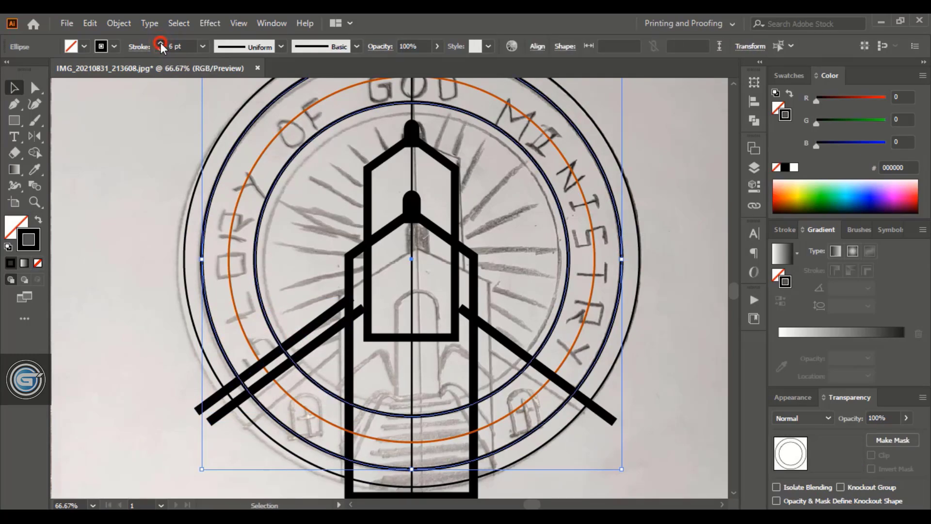
click(161, 43)
click(161, 43)
click(141, 344)
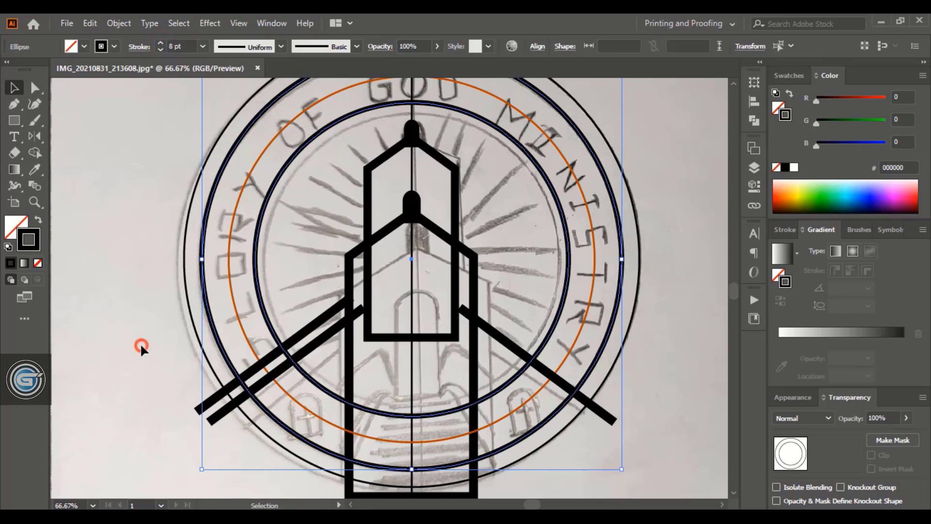
Step: Set the stroke weight of the outermost circle to 5 pt
click(188, 315)
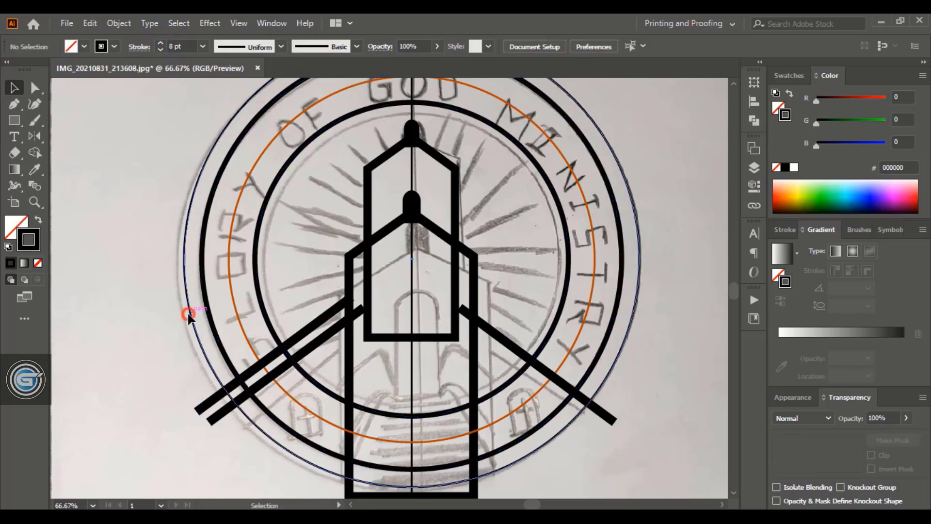
click(161, 43)
click(161, 43)
click(161, 43)
click(161, 43)
click(161, 43)
click(161, 42)
click(142, 326)
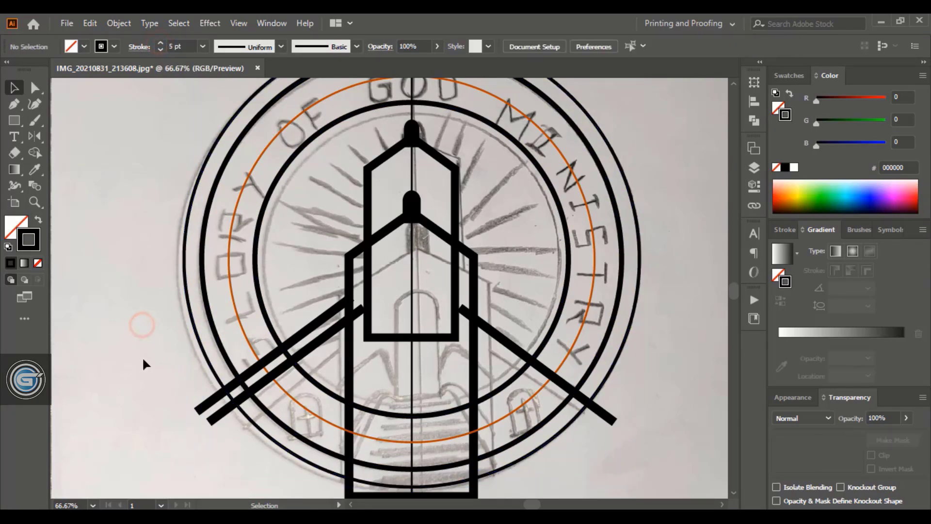
Step: Thin the upper of the two left diagonal lines to a 9 pt stroke
click(305, 332)
triple_click(190, 47)
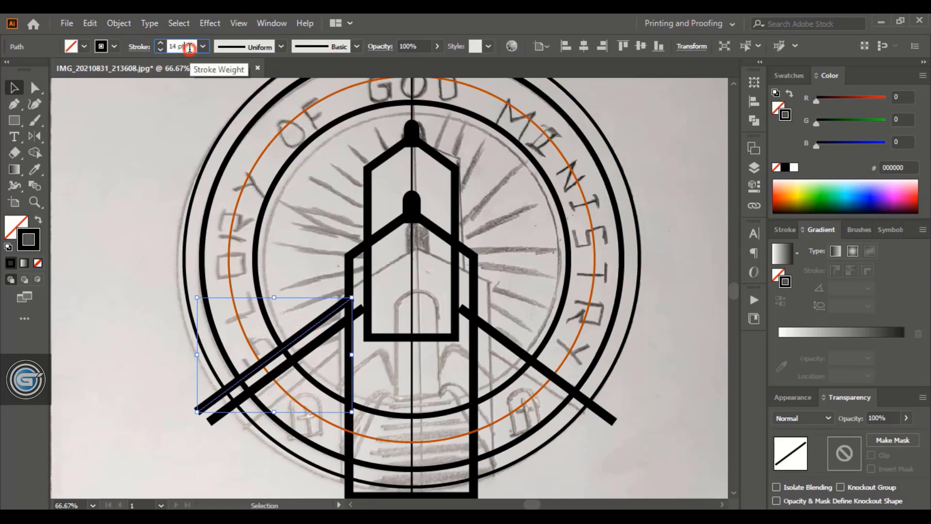
text(9)
key(Return)
click(108, 374)
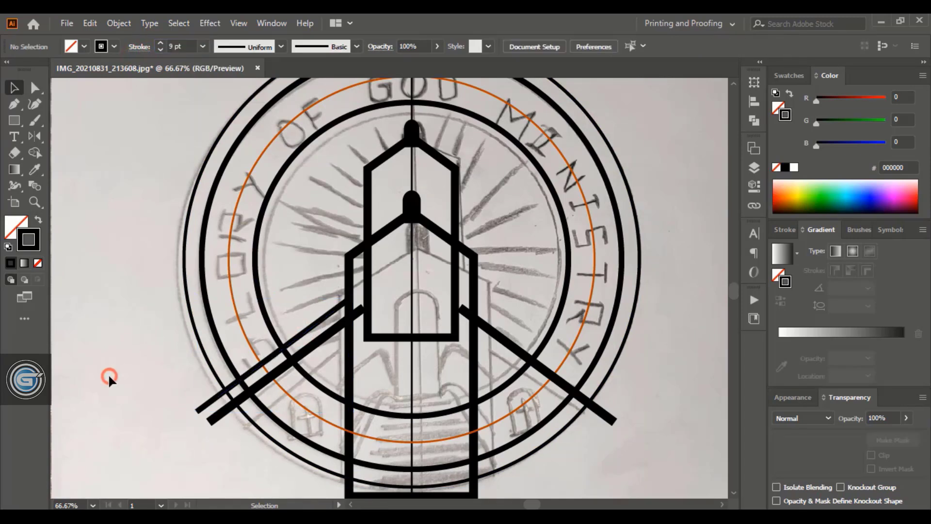
Step: Mirror a copy of the upper left diagonal line across the vertical axis through the tower's centre line
click(315, 328)
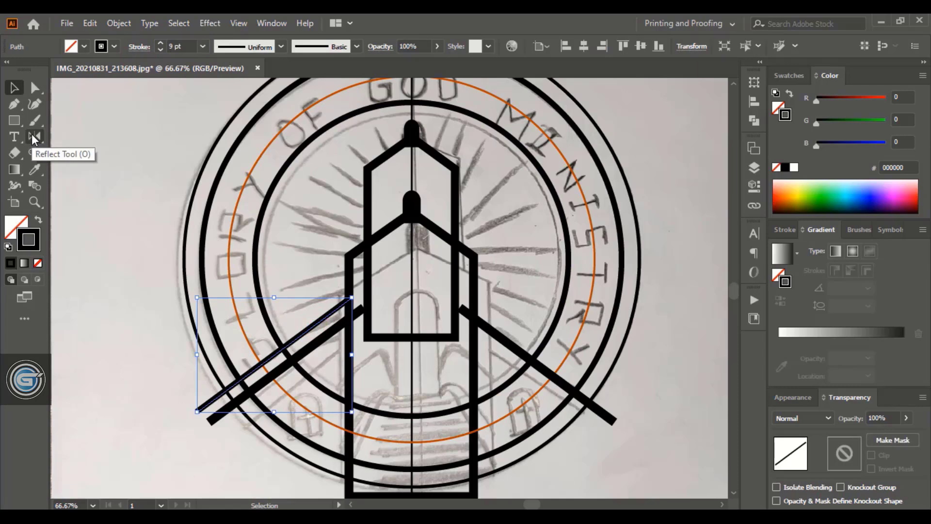
click(34, 138)
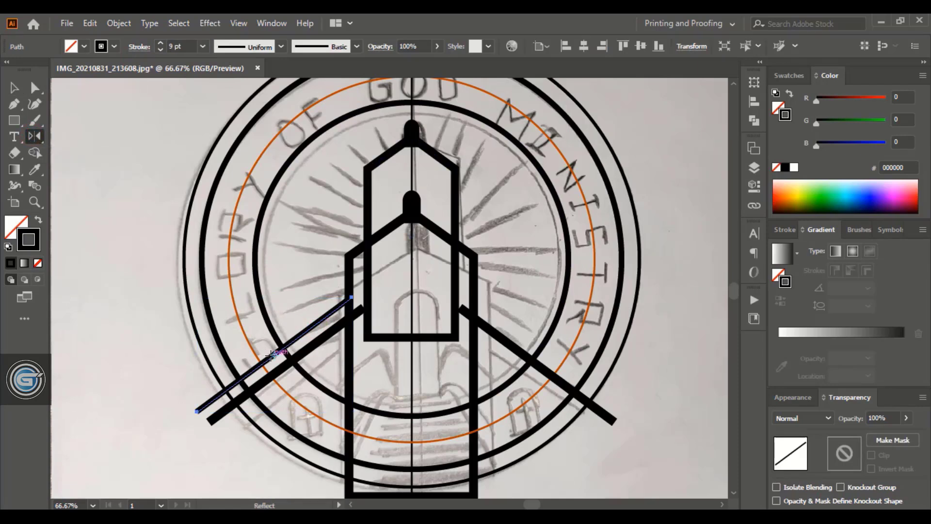
alt+click(411, 294)
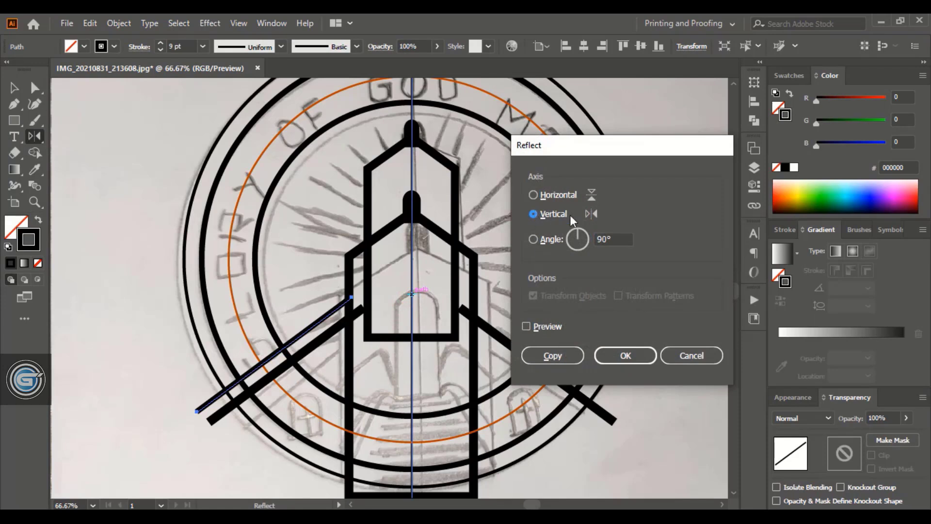
click(552, 355)
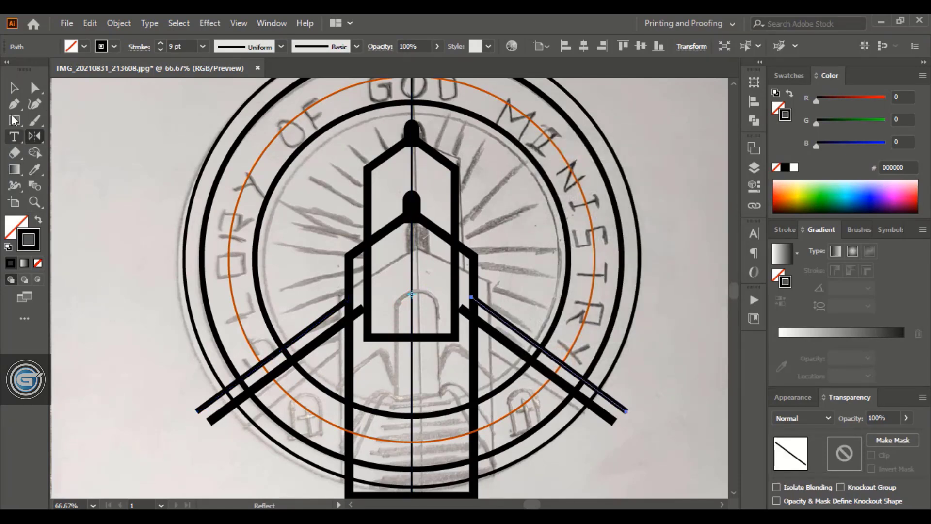
click(14, 87)
click(122, 255)
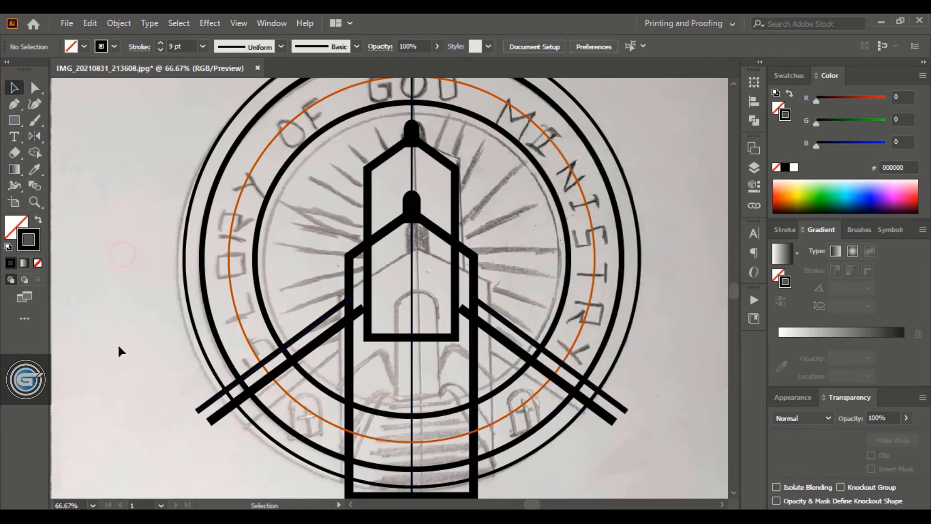
Step: Cut the orange guide circle where the upper diagonal lines cross it on both sides and delete the lower arc
click(232, 276)
drag(13, 153, 89, 173)
click(260, 361)
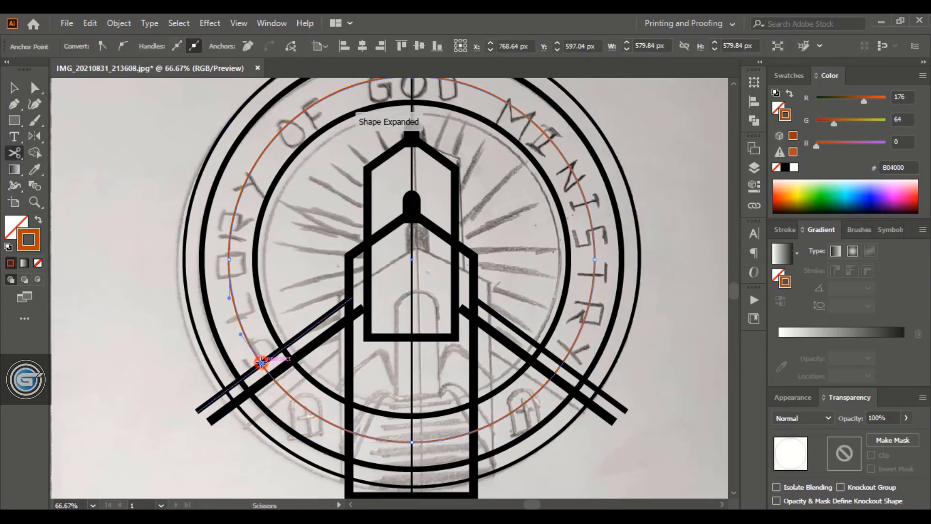
click(561, 365)
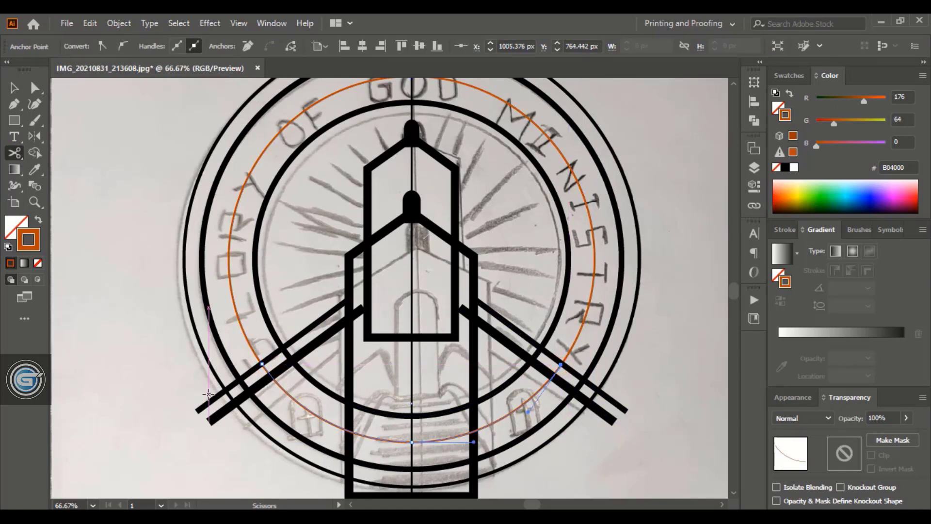
key(v)
key(Delete)
Step: Duplicate the outermost circle in place and hide the copy
scroll(633, 238, up, 1)
click(632, 225)
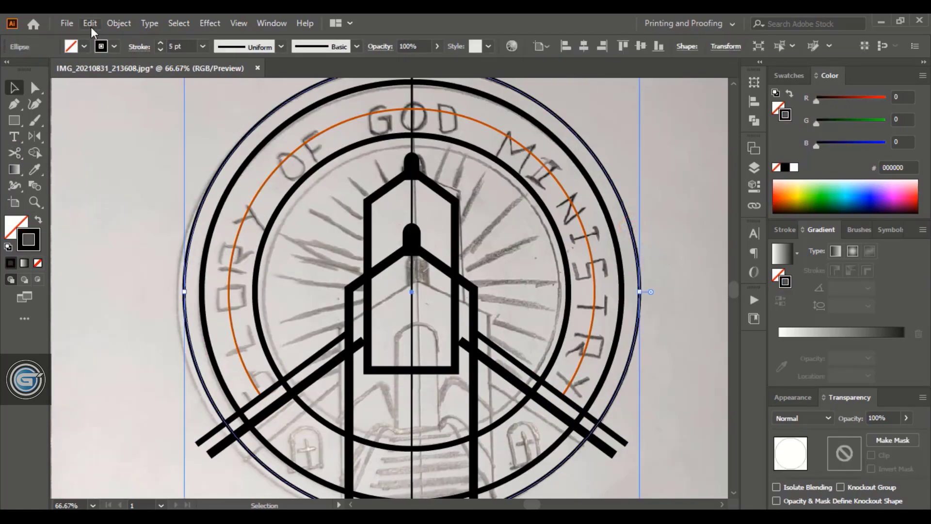
click(91, 27)
click(130, 88)
click(91, 26)
click(149, 152)
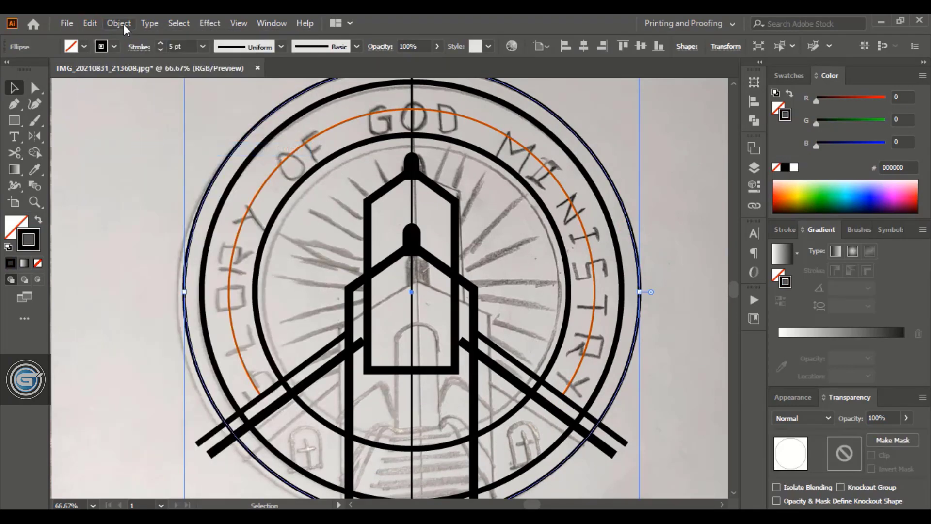
click(124, 24)
mouse_move(200, 144)
click(337, 141)
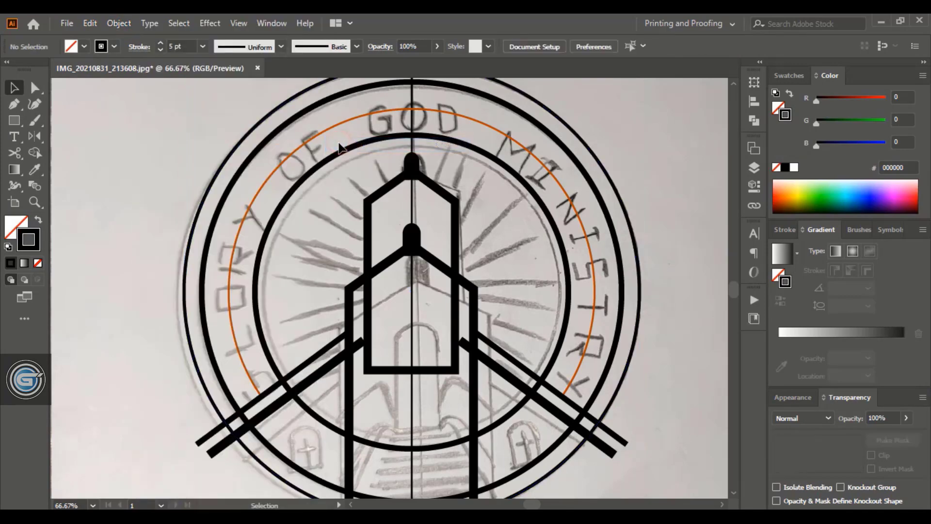
Step: Set the stroke weight of the vertical centre line to 9 pt
scroll(439, 126, up, 2)
click(410, 140)
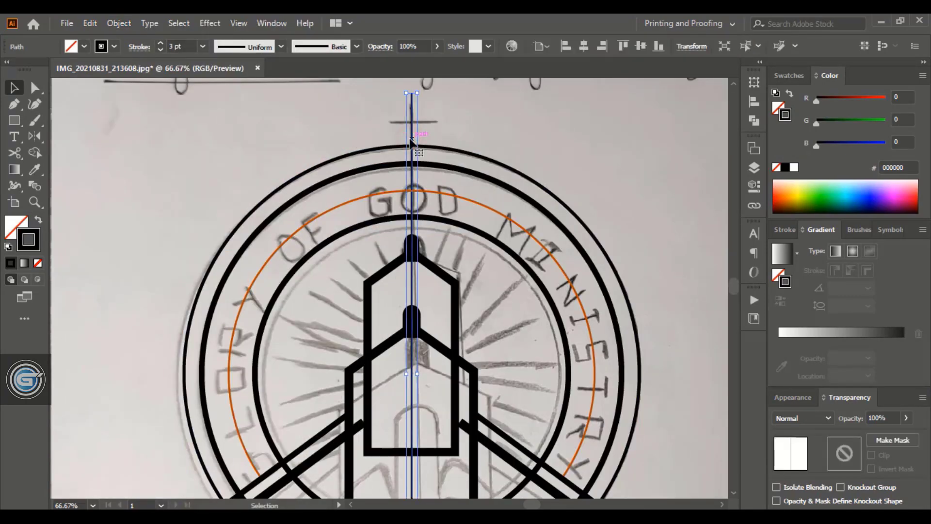
click(161, 42)
click(161, 43)
click(161, 42)
click(161, 43)
click(161, 43)
click(161, 43)
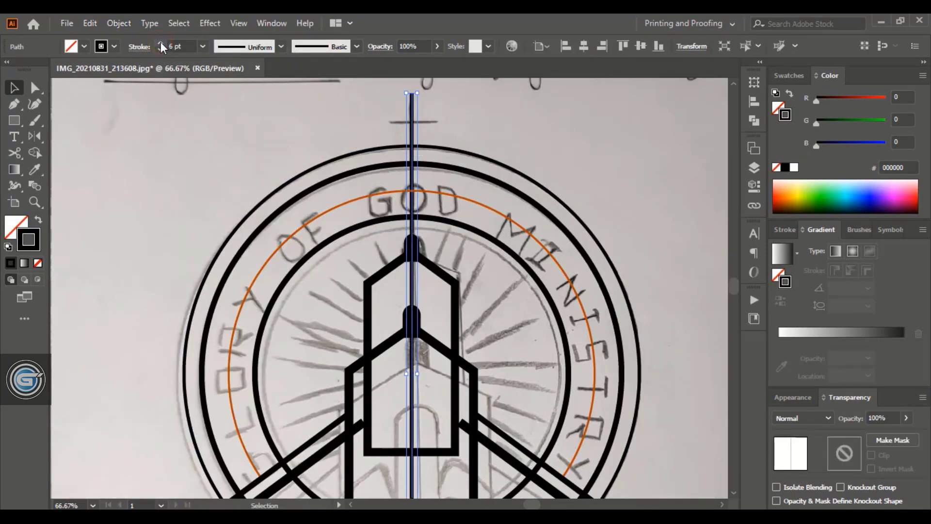
scroll(78, 87, up, 1)
click(77, 87)
Step: Draw the cross's short horizontal bar over the sketch with the Pen tool and centre it on the vertical line
click(12, 104)
click(388, 139)
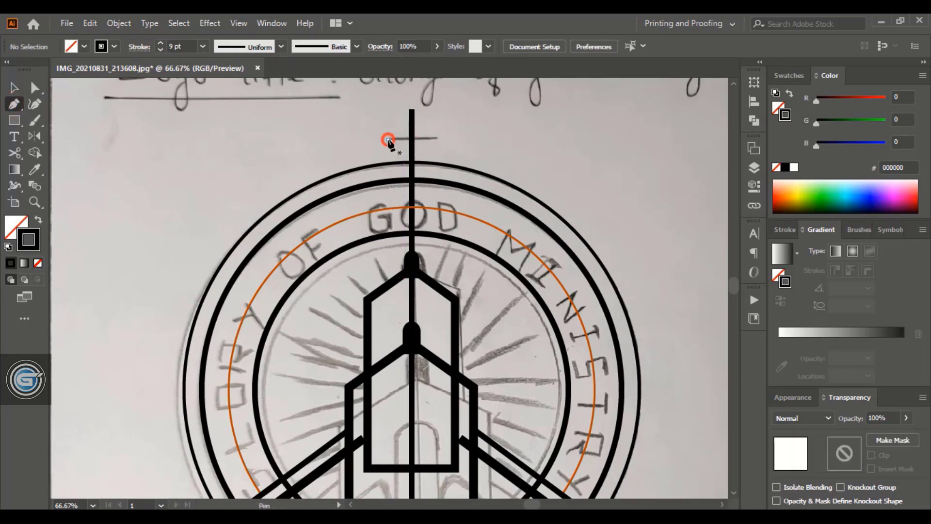
click(441, 139)
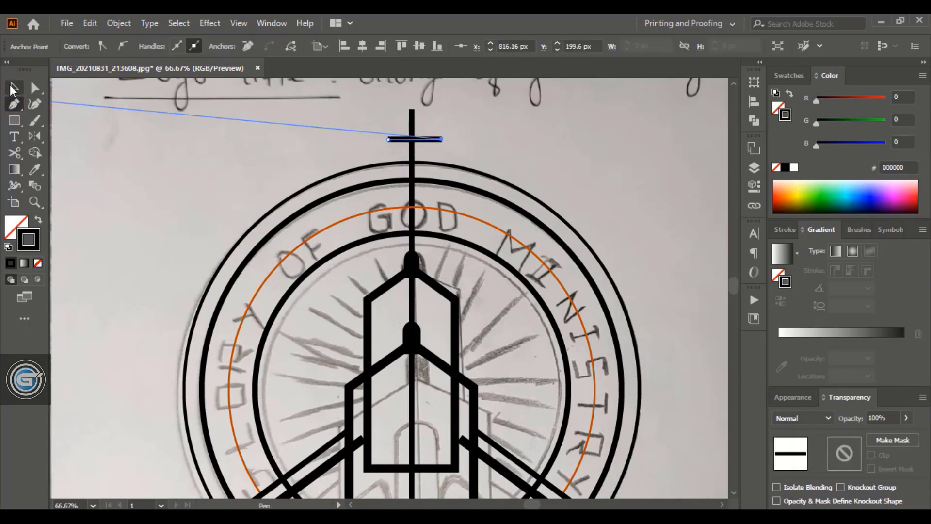
click(14, 88)
drag(415, 141, 426, 141)
click(592, 155)
scroll(656, 415, down, 3)
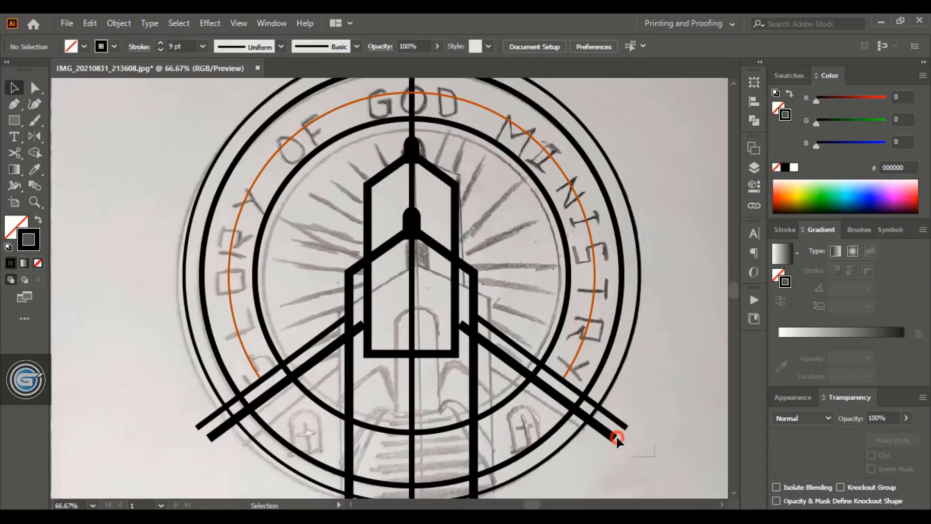
Step: Expand the black circles, diagonal lines, tower outlines and vertical centre line into filled shapes
click(558, 405)
shift+click(518, 401)
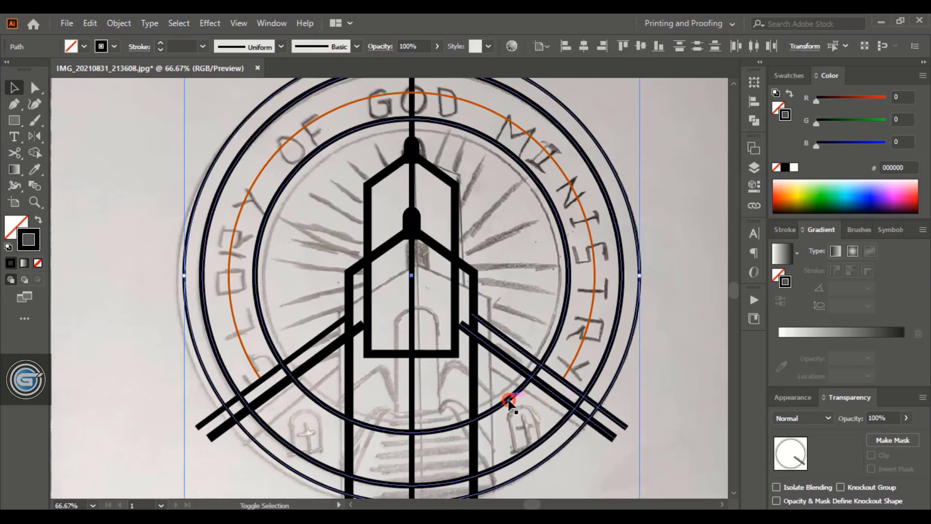
shift+click(506, 403)
shift+click(387, 357)
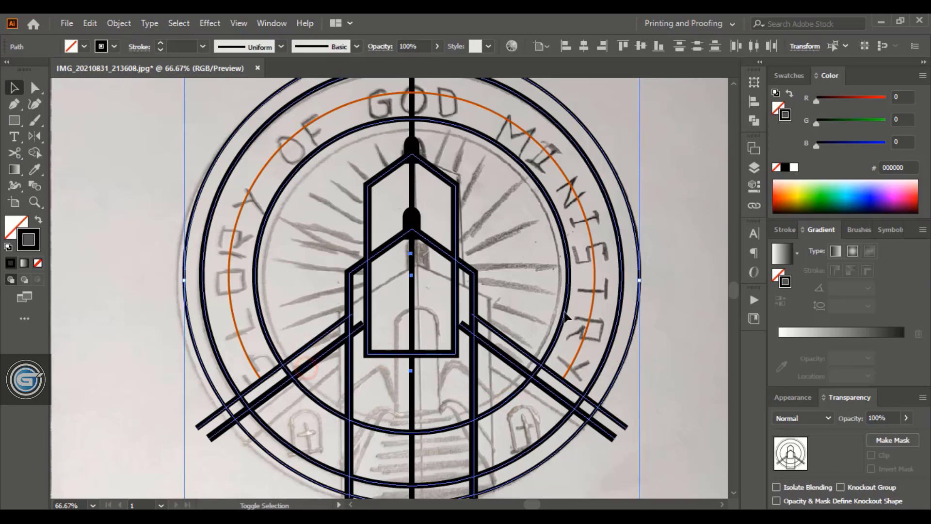
scroll(567, 316, up, 1)
shift+click(412, 128)
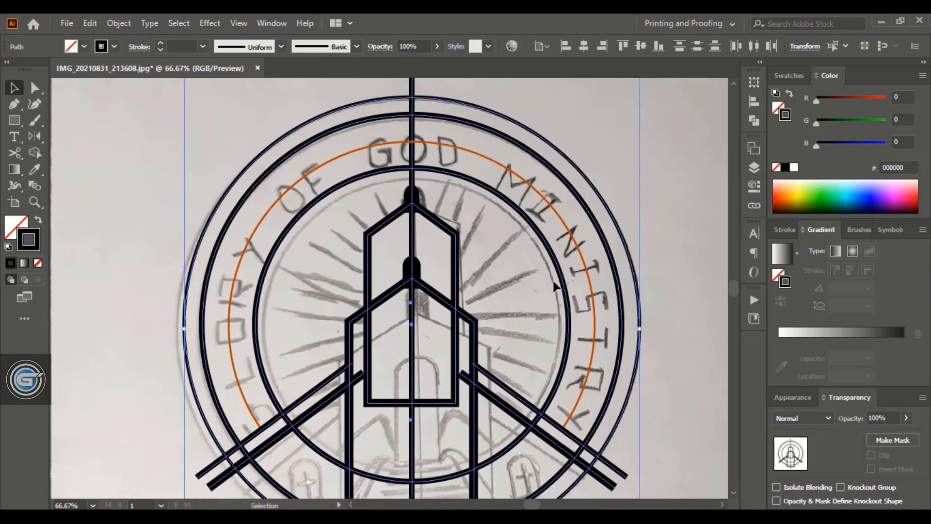
scroll(554, 286, up, 1)
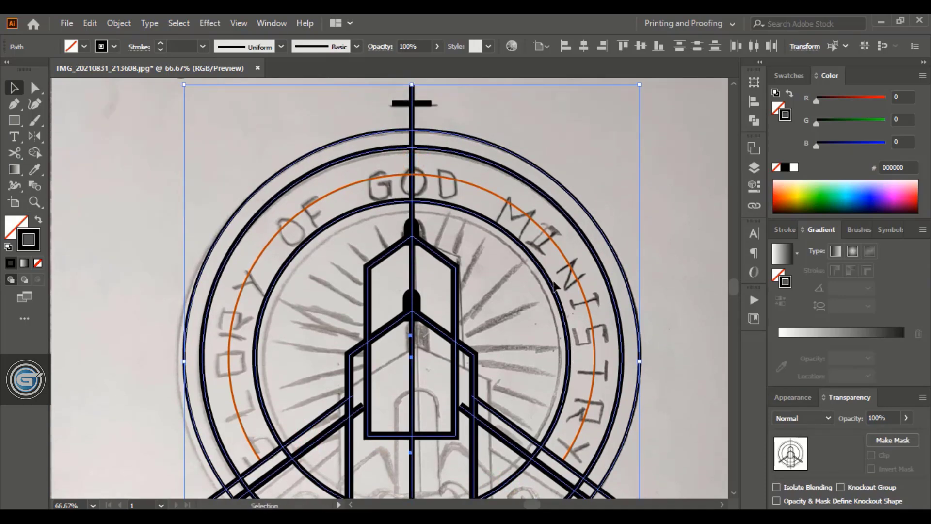
click(116, 22)
click(193, 179)
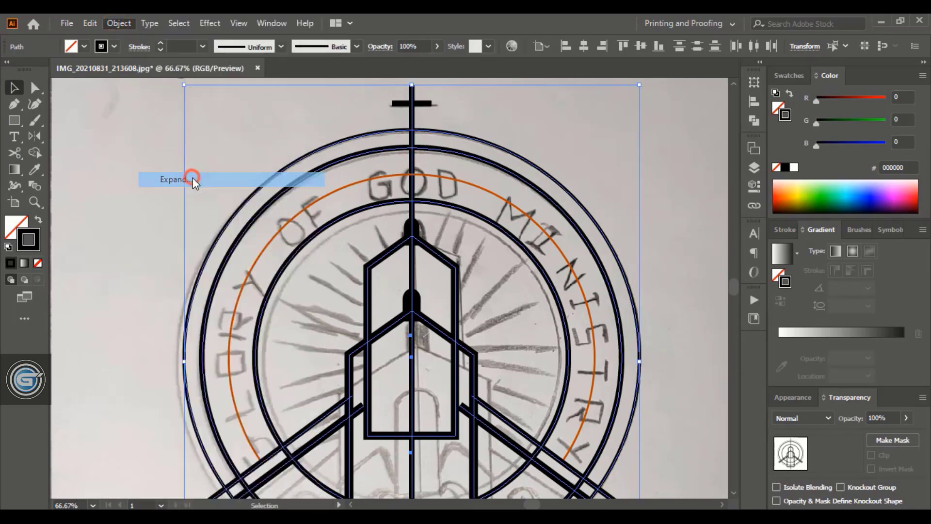
click(427, 348)
Step: With the Shape Builder, remove the tower base below the outer circle and the ring and centre-line pieces inside the wide tower
scroll(438, 344, down, 3)
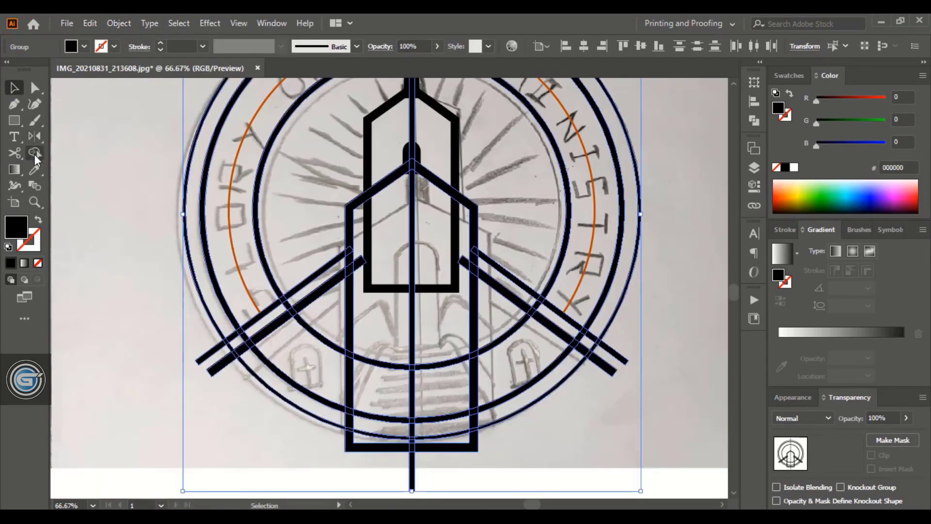
click(35, 154)
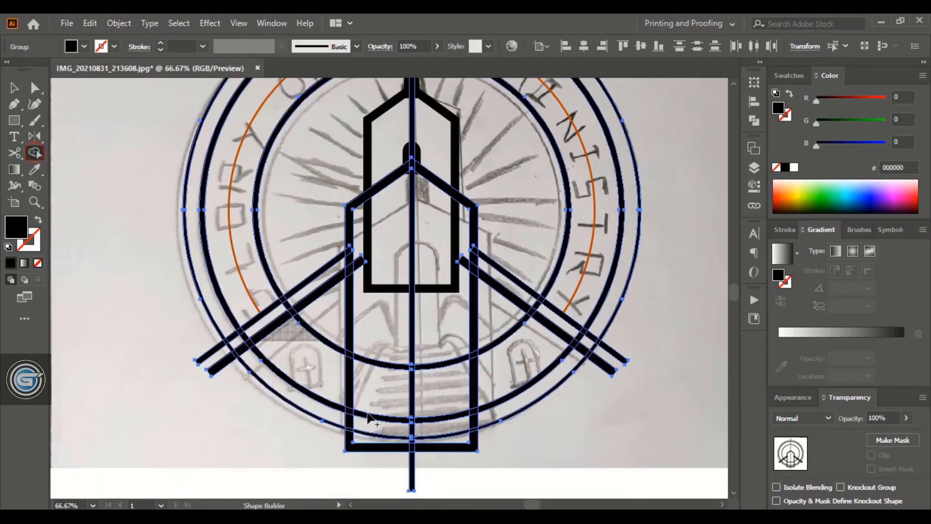
click(382, 370)
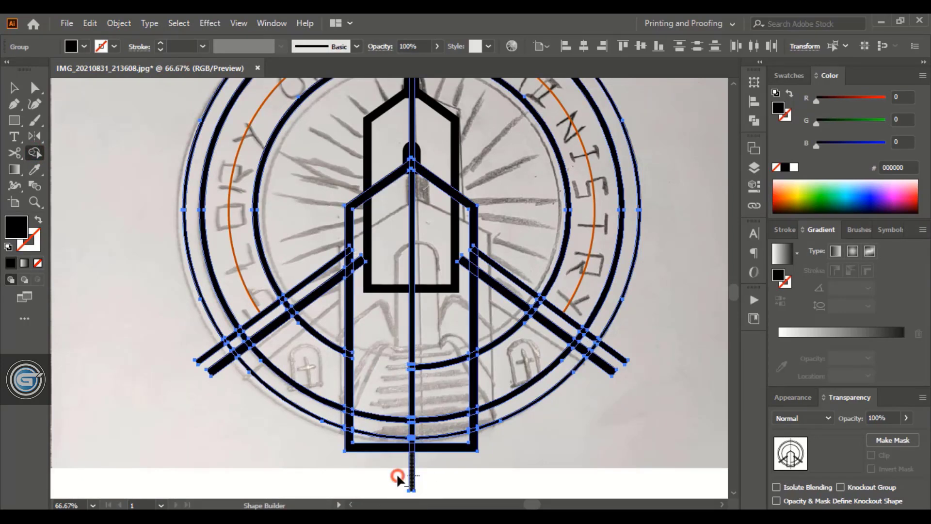
alt+click(410, 476)
alt+click(444, 449)
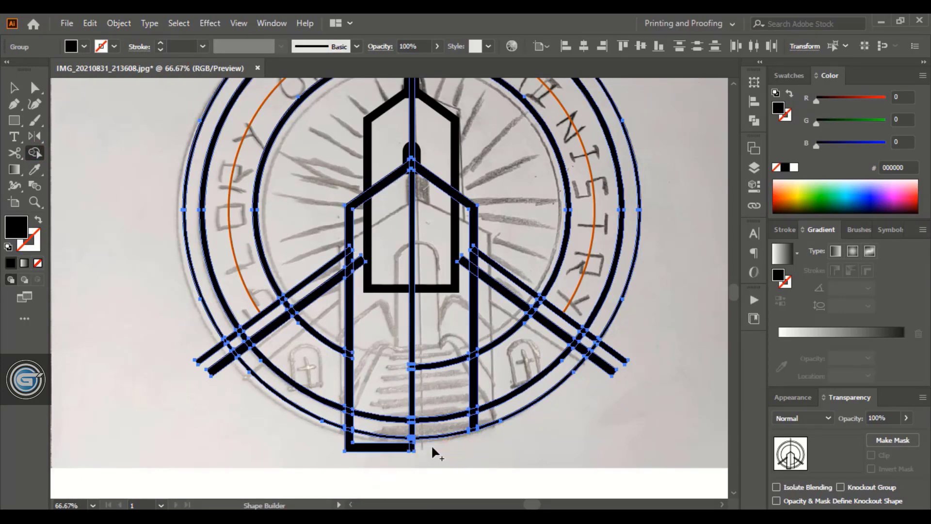
alt+click(398, 449)
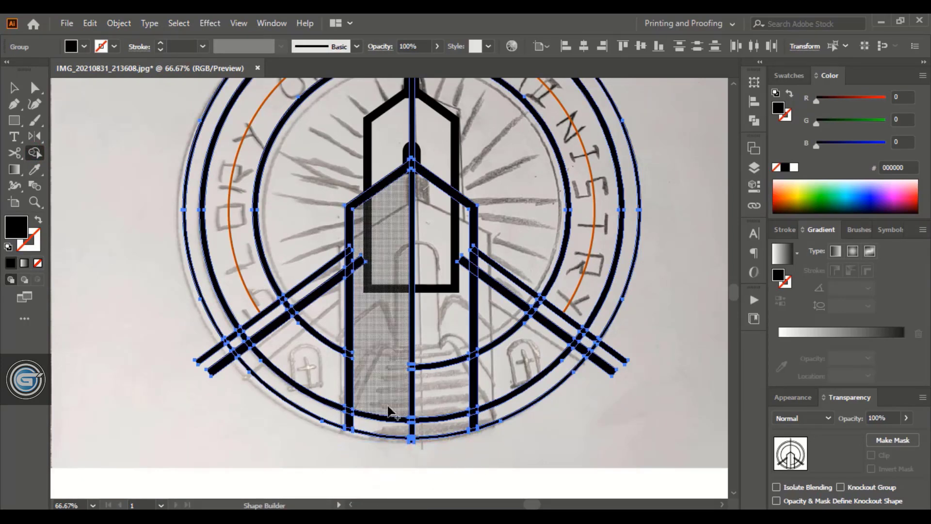
alt+click(410, 423)
alt+click(426, 421)
alt+click(410, 383)
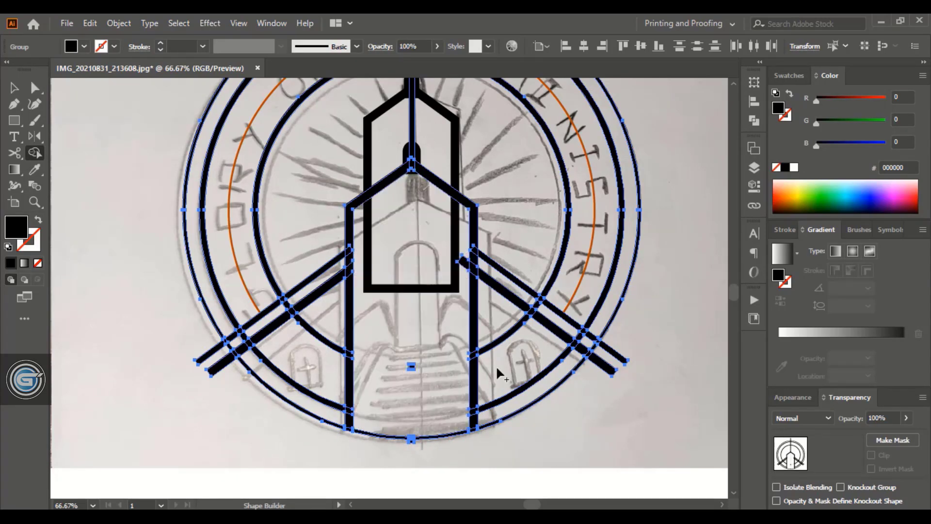
Step: Remove the diagonal ends outside the outermost circle and the middle ring's arcs below the diagonals on both sides
alt+click(621, 362)
alt+click(609, 373)
alt+click(199, 353)
alt+click(215, 371)
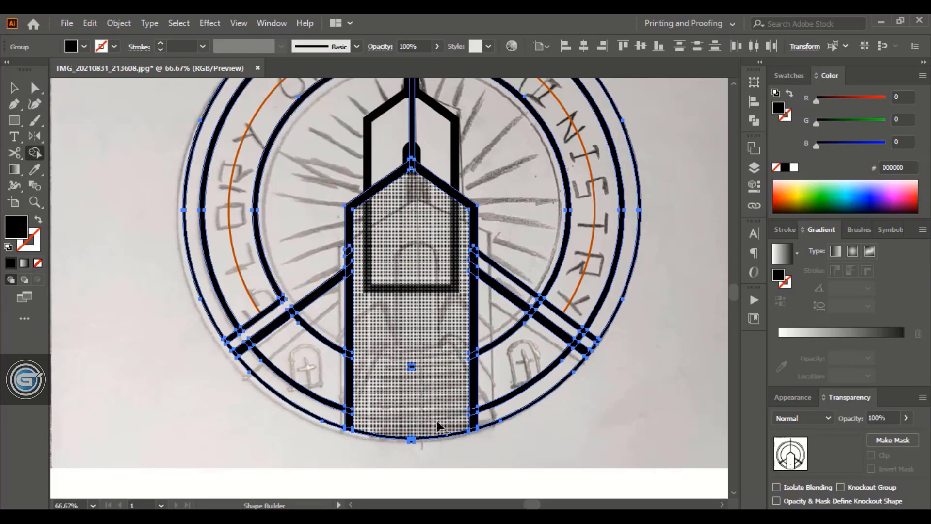
alt+click(595, 349)
alt+click(528, 388)
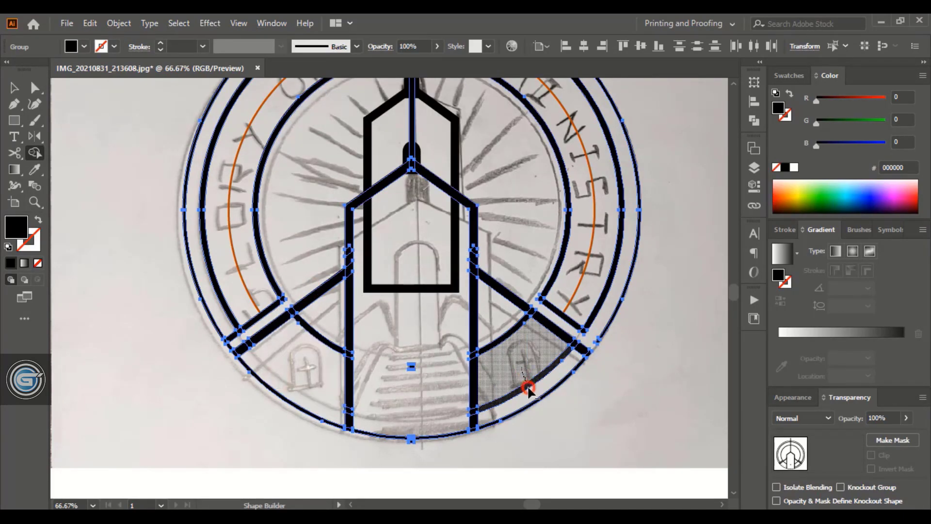
Step: Duplicate the lower left diagonal bar and place the copy parallel above it, across the end of the lettering band
key(v)
scroll(561, 436, up, 3)
click(281, 385)
drag(274, 384, 245, 369)
click(160, 401)
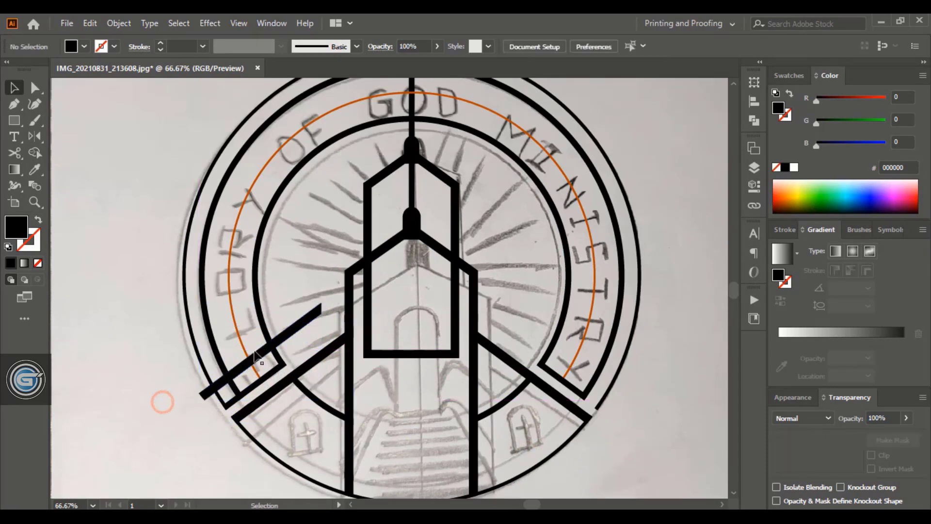
Step: Mirror a copy of the new left diagonal bar to the right side across the tower's vertical centre line
click(293, 329)
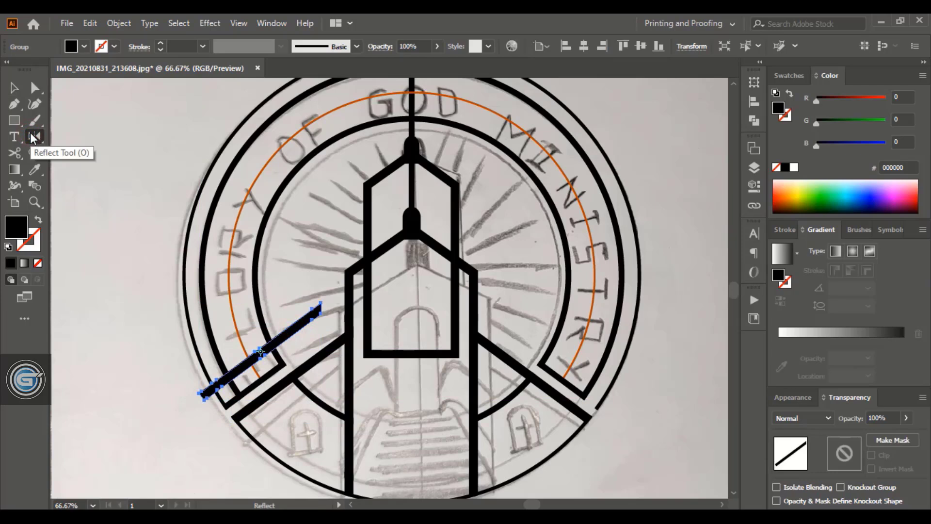
click(34, 136)
mouse_move(261, 350)
mouse_down()
mouse_move(412, 216)
mouse_move(411, 185)
mouse_up()
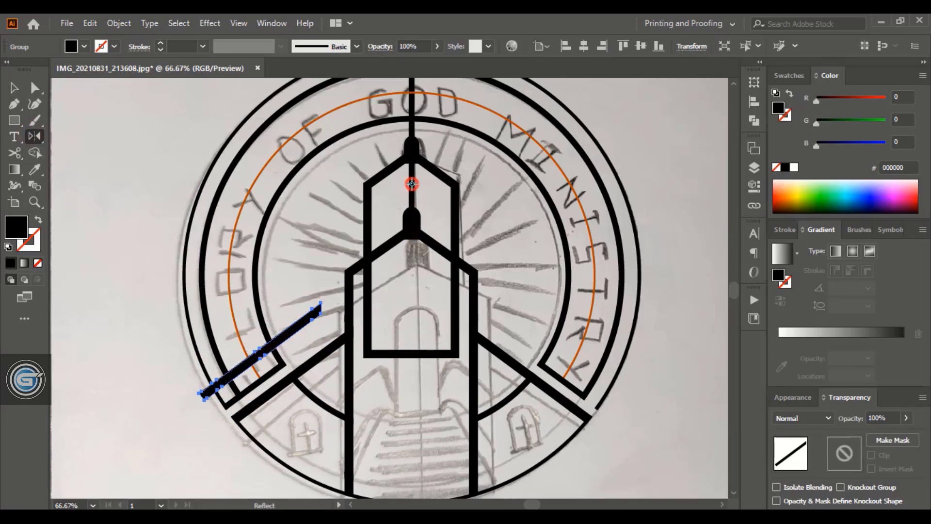
alt+click(412, 184)
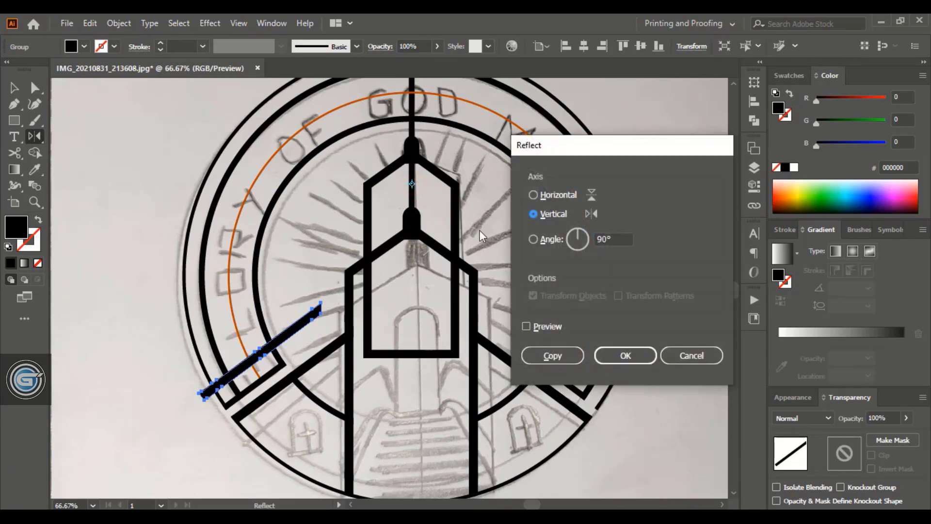
click(566, 353)
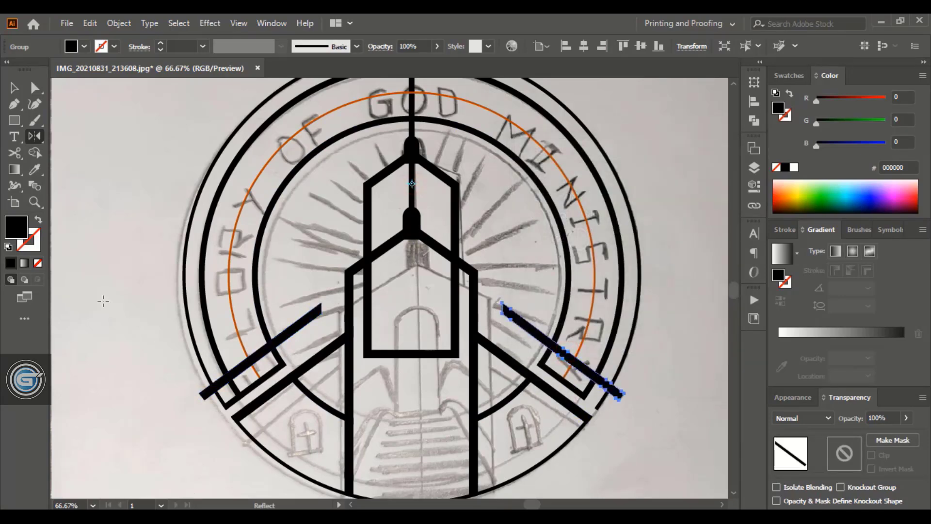
click(13, 88)
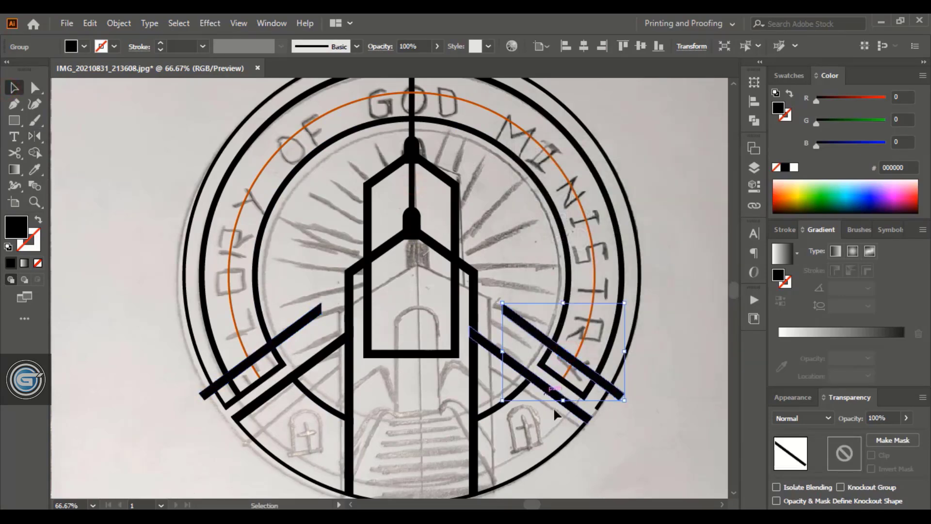
click(675, 389)
click(612, 387)
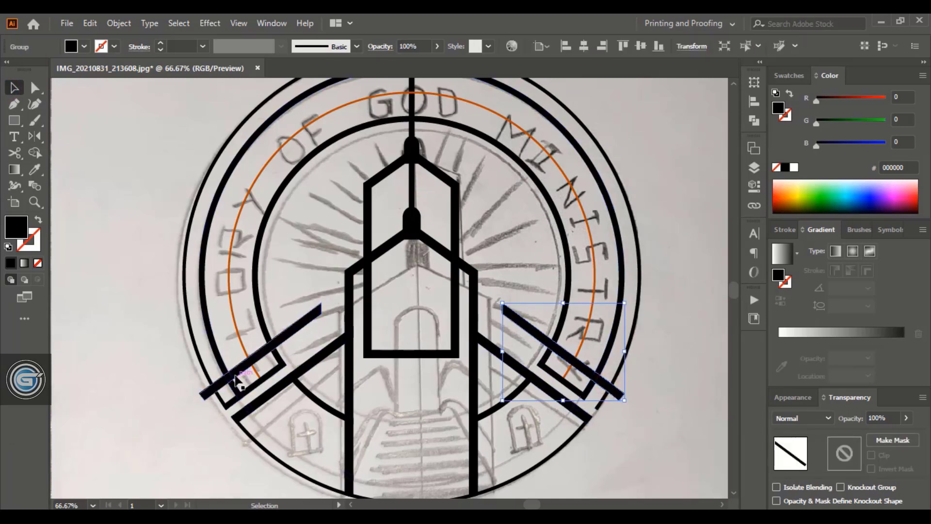
Step: With the Shape Builder, remove the outermost circle's segments between the upper and lower diagonal bars on both sides
shift+click(248, 366)
shift+click(199, 368)
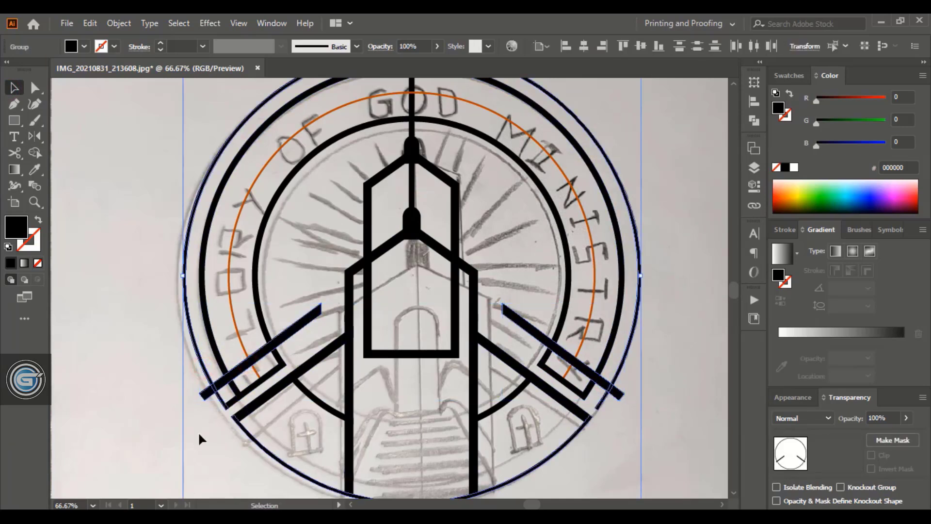
click(33, 152)
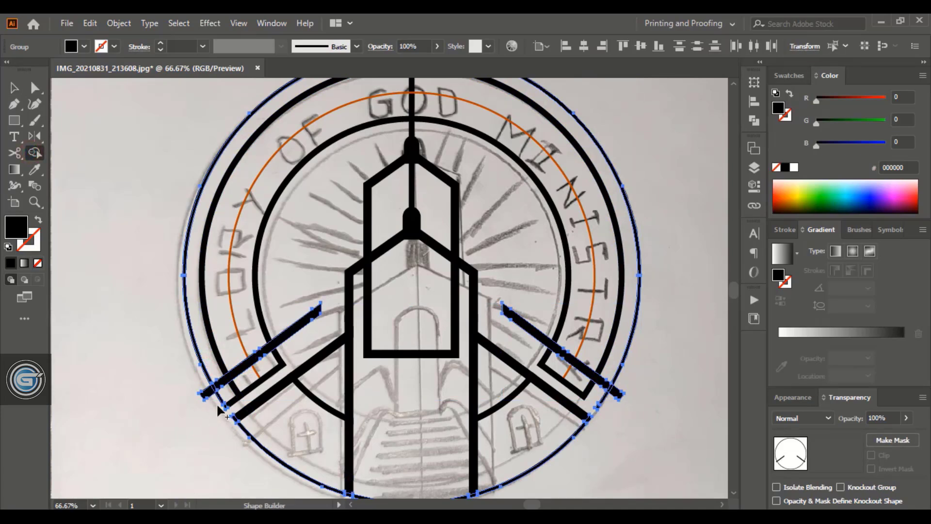
click(219, 408)
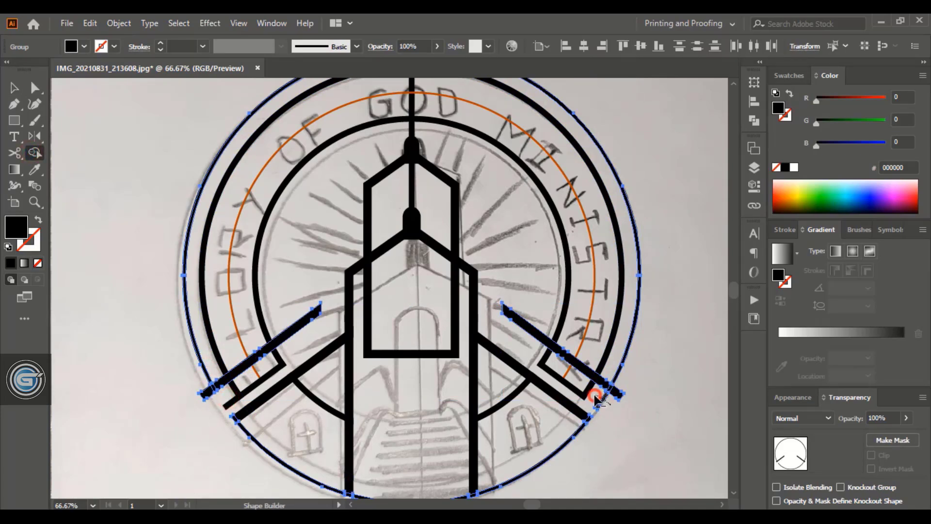
click(600, 390)
click(15, 88)
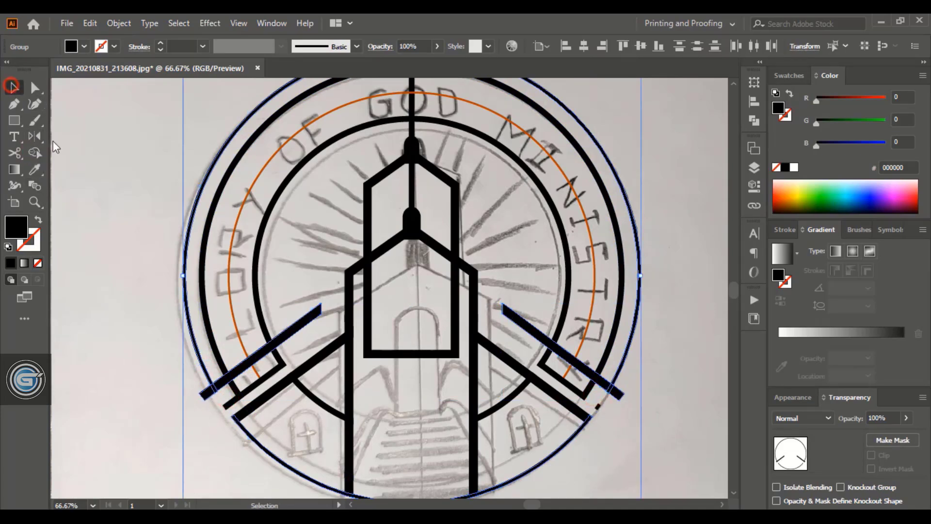
Step: Delete the upper diagonal bars crossing the lettering band's ends on both sides, along with the leftover circle fragment
click(109, 177)
click(296, 339)
key(Delete)
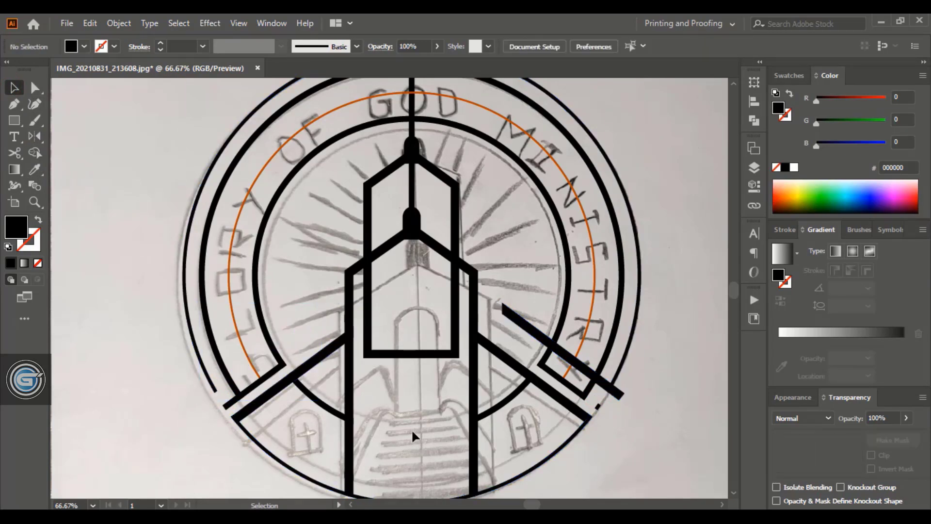
click(613, 392)
key(Delete)
Step: Select both towers with their domes and centre line, and remove the narrow tower's lower part inside the wide tower using the Shape Builder
click(429, 171)
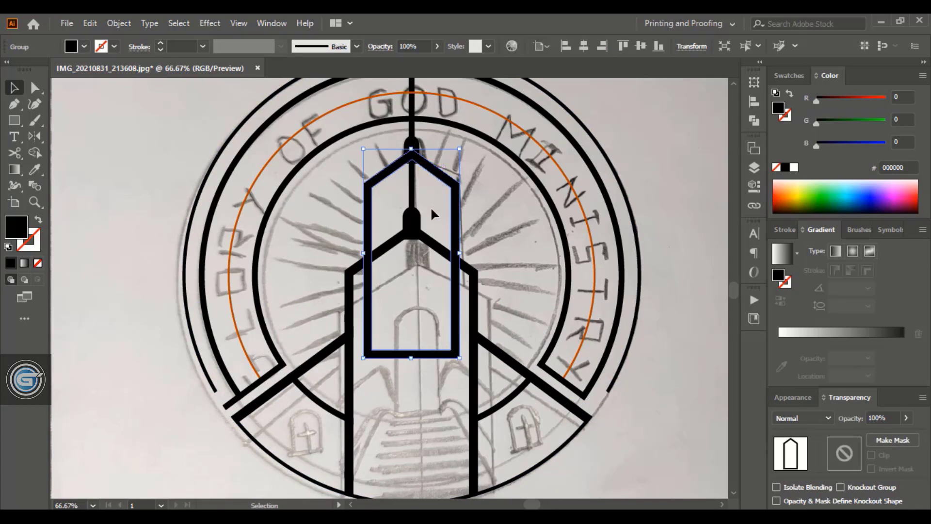
shift+click(415, 222)
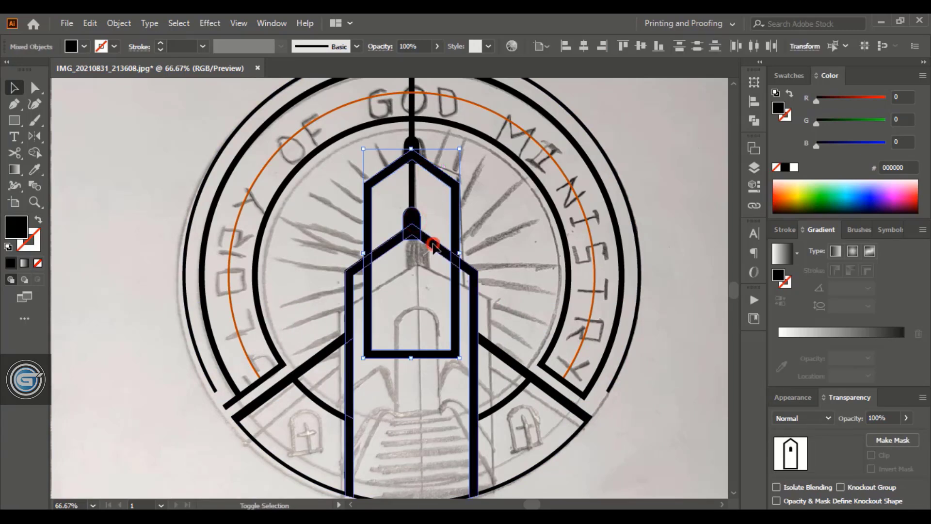
shift+click(415, 143)
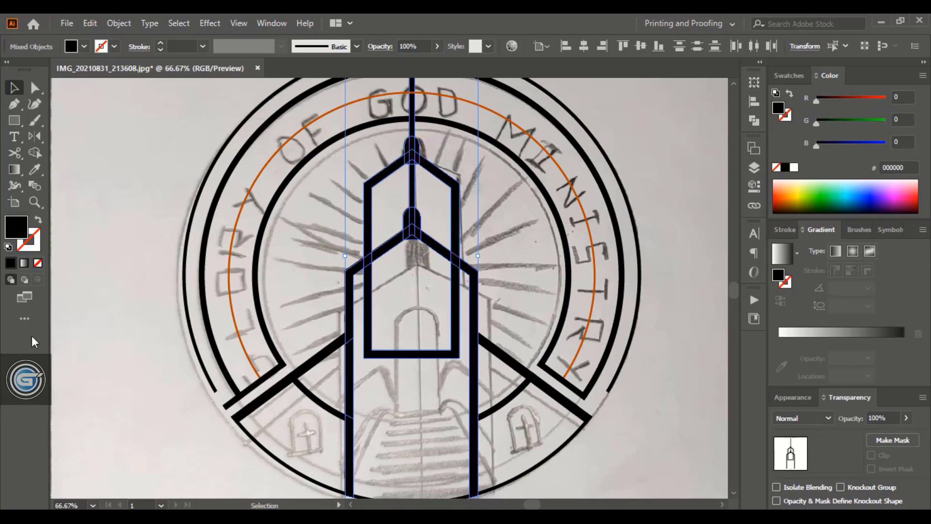
click(36, 154)
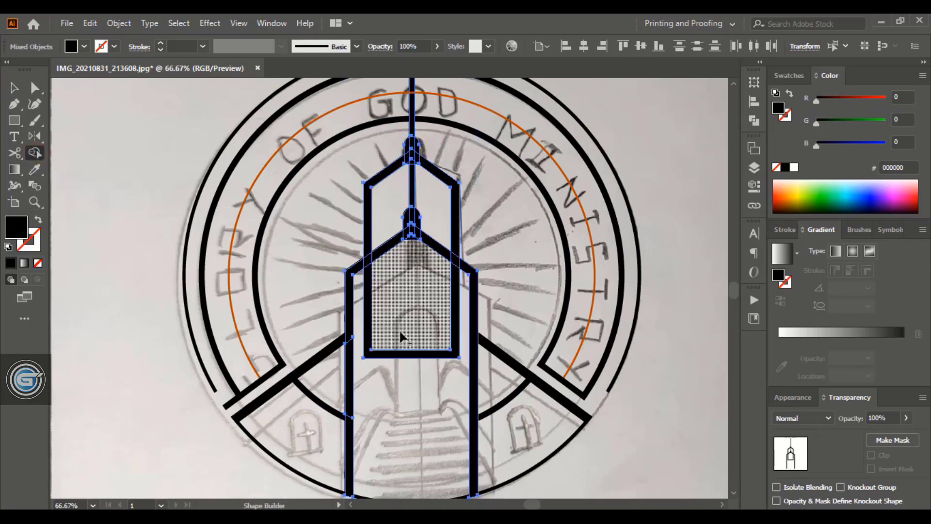
scroll(415, 335, up, 2)
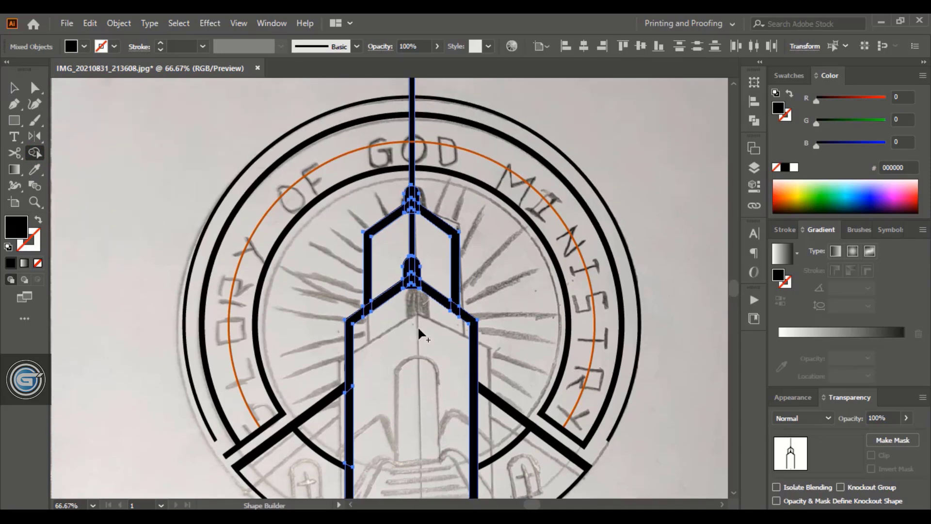
Step: Remove the centre-line segment inside the narrow tower and the dome bottoms protruding beneath both tower roofs
drag(393, 252, 419, 242)
scroll(438, 328, up, 2)
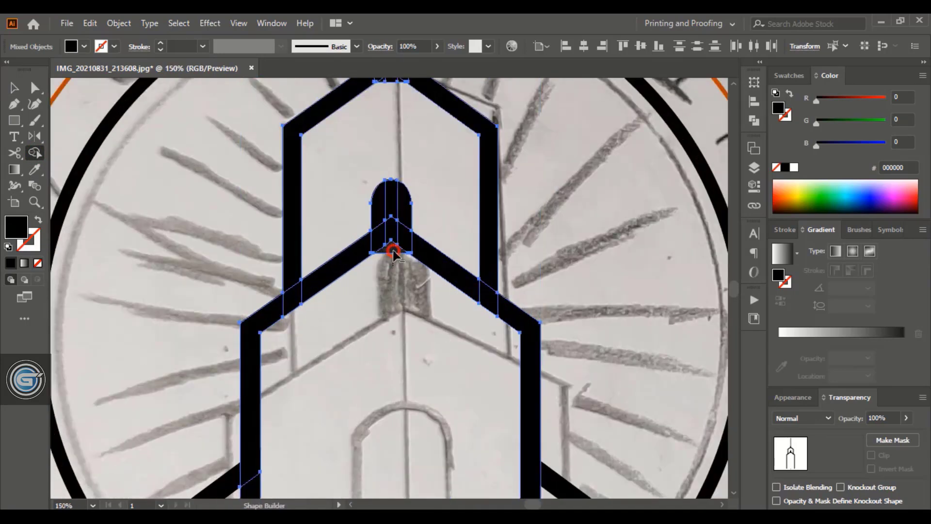
scroll(410, 300, up, 3)
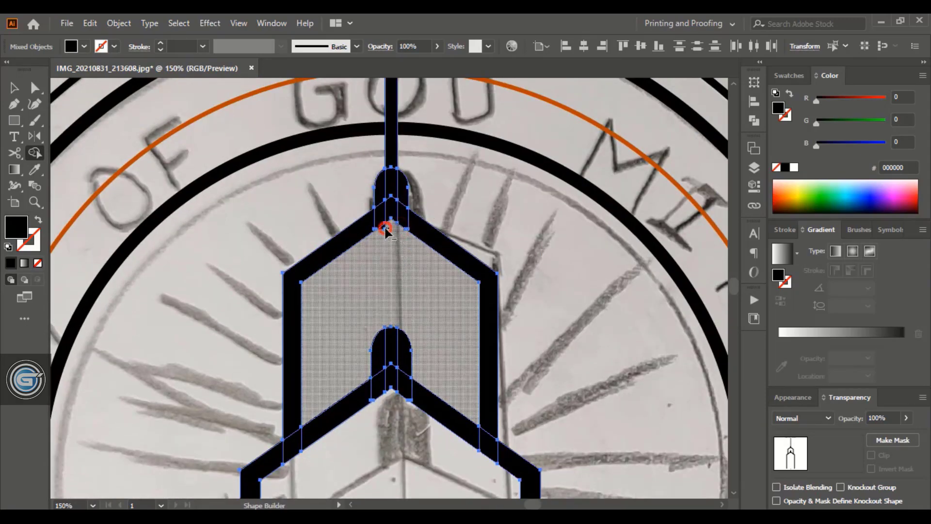
alt+click(383, 229)
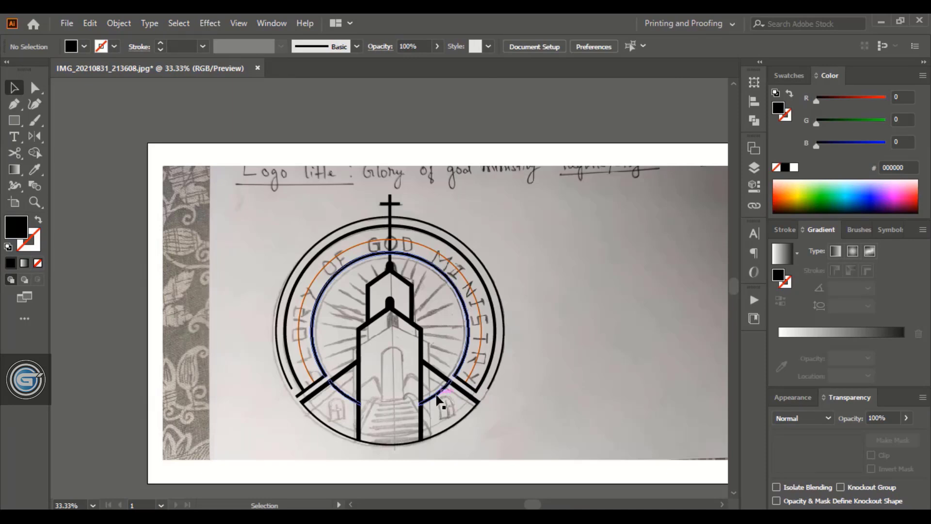
Step: Isolate the inner ring's compound path, delete its arcs below the diagonal bars on both sides, and exit isolation
double_click(438, 398)
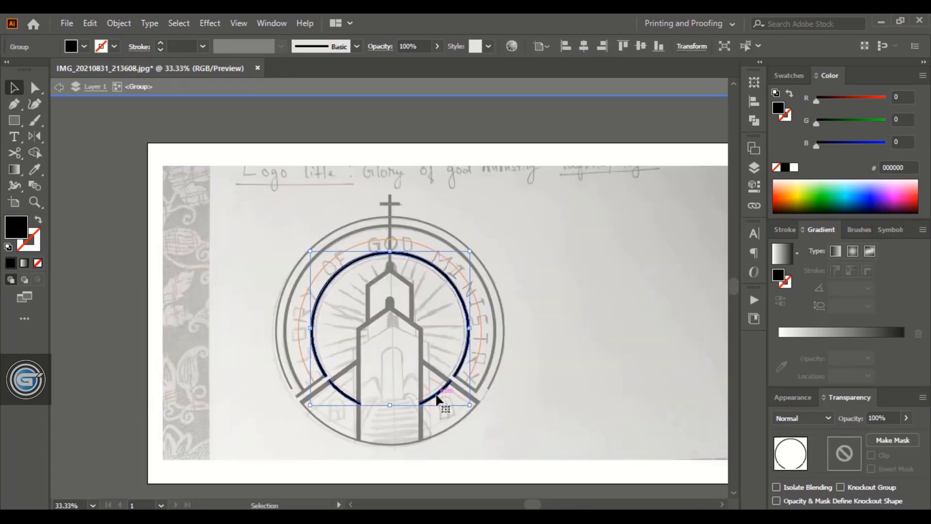
click(437, 397)
click(439, 398)
key(Delete)
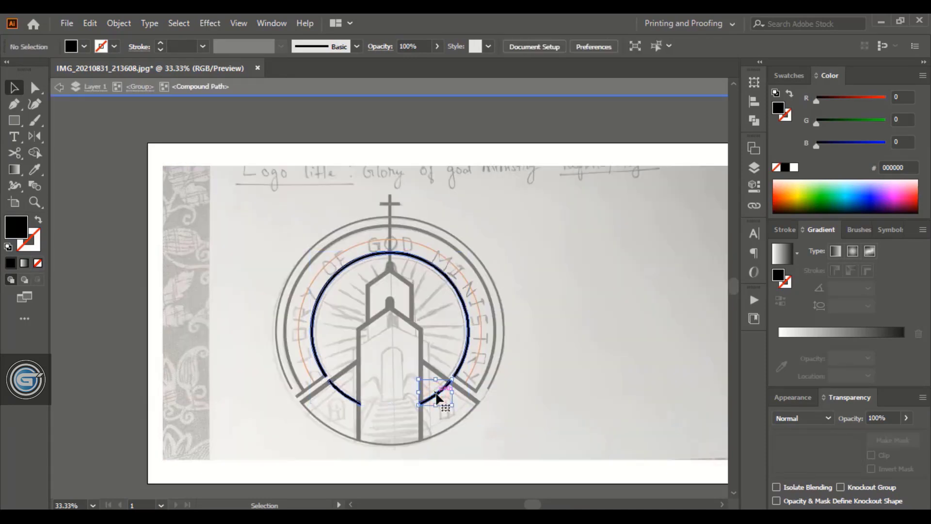
click(340, 397)
key(Delete)
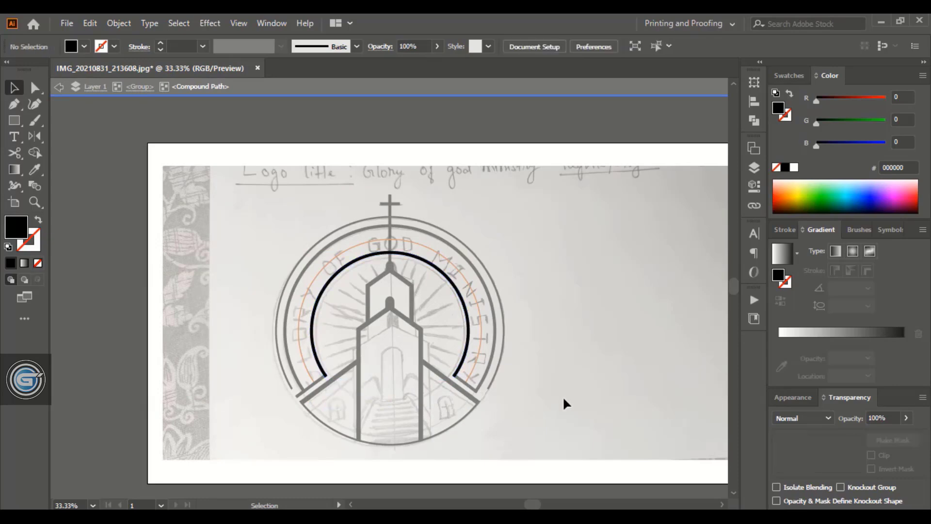
double_click(577, 400)
Step: Draw a filled black rectangle over the sketched window left of the tower and make its corners editable
key(ctrl+plus)
click(15, 121)
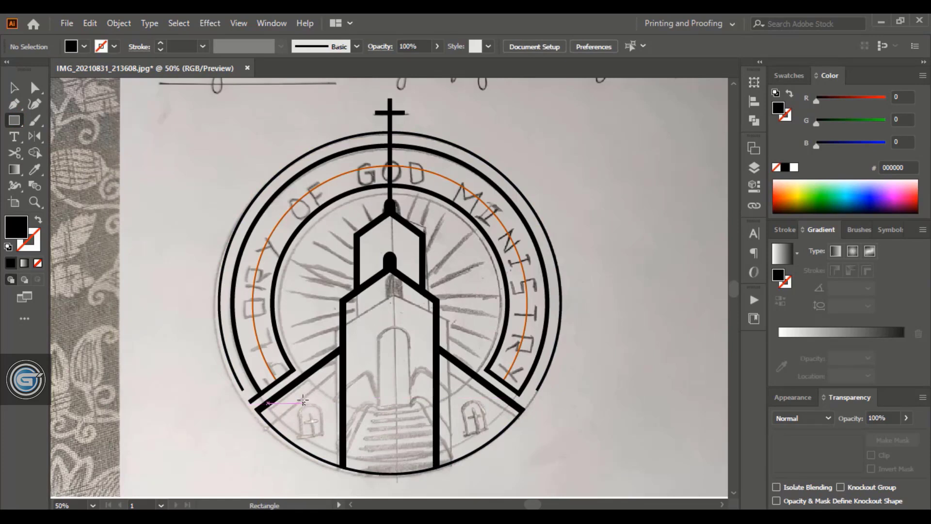
drag(297, 394, 320, 434)
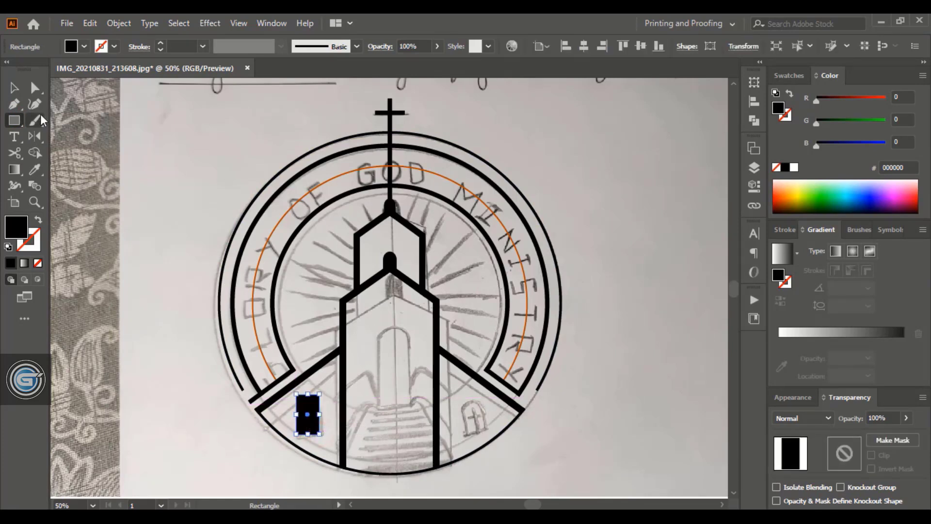
click(35, 87)
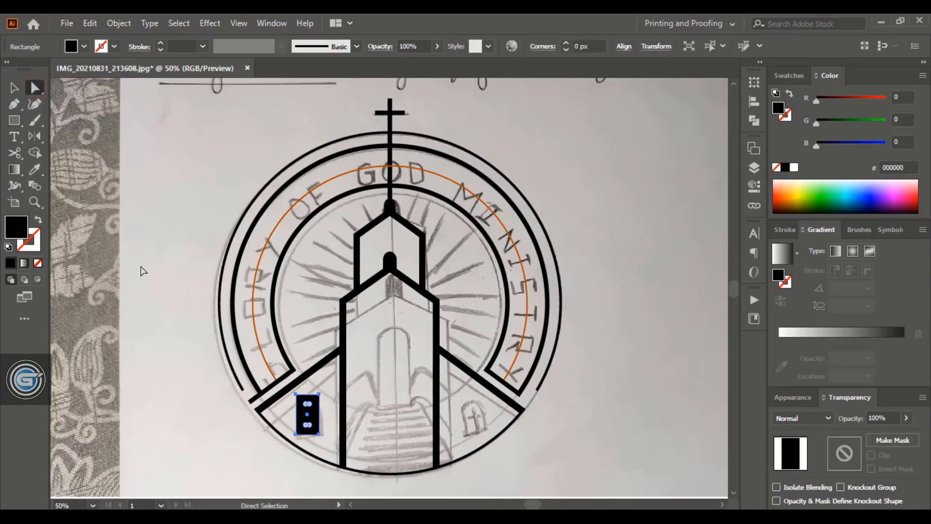